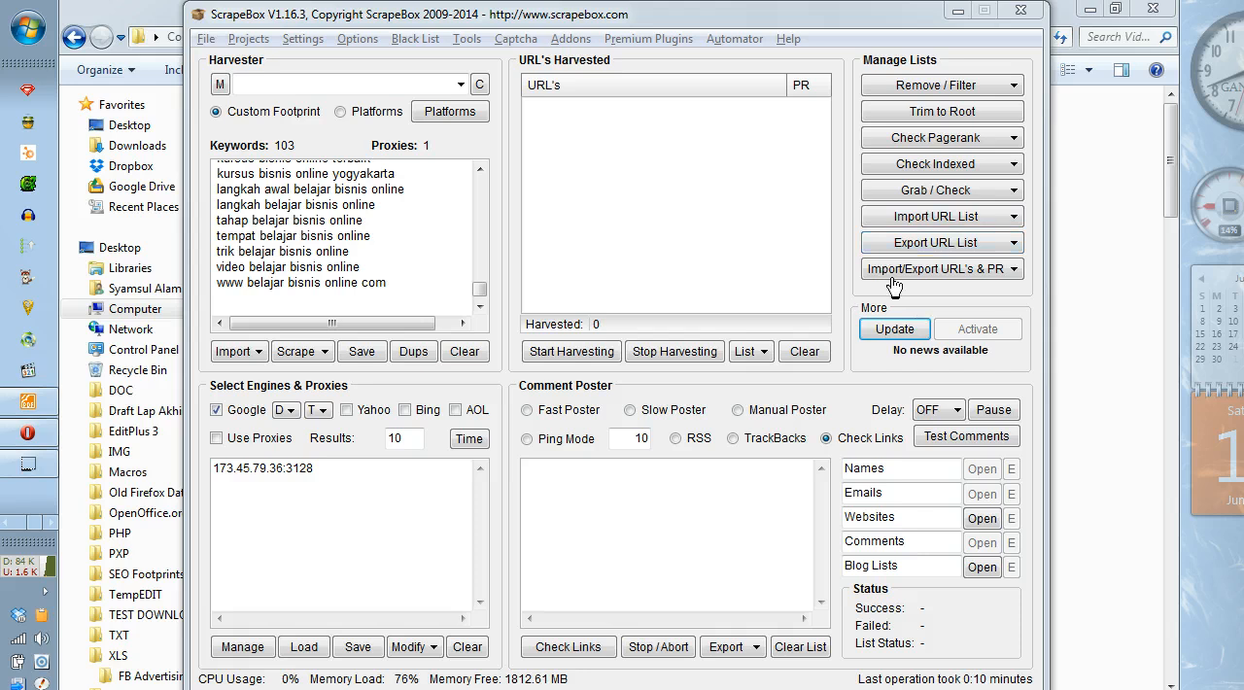
# Step: Copy the entire keyword list and paste it into a new document in EditPlus
pyautogui.click(947, 193)
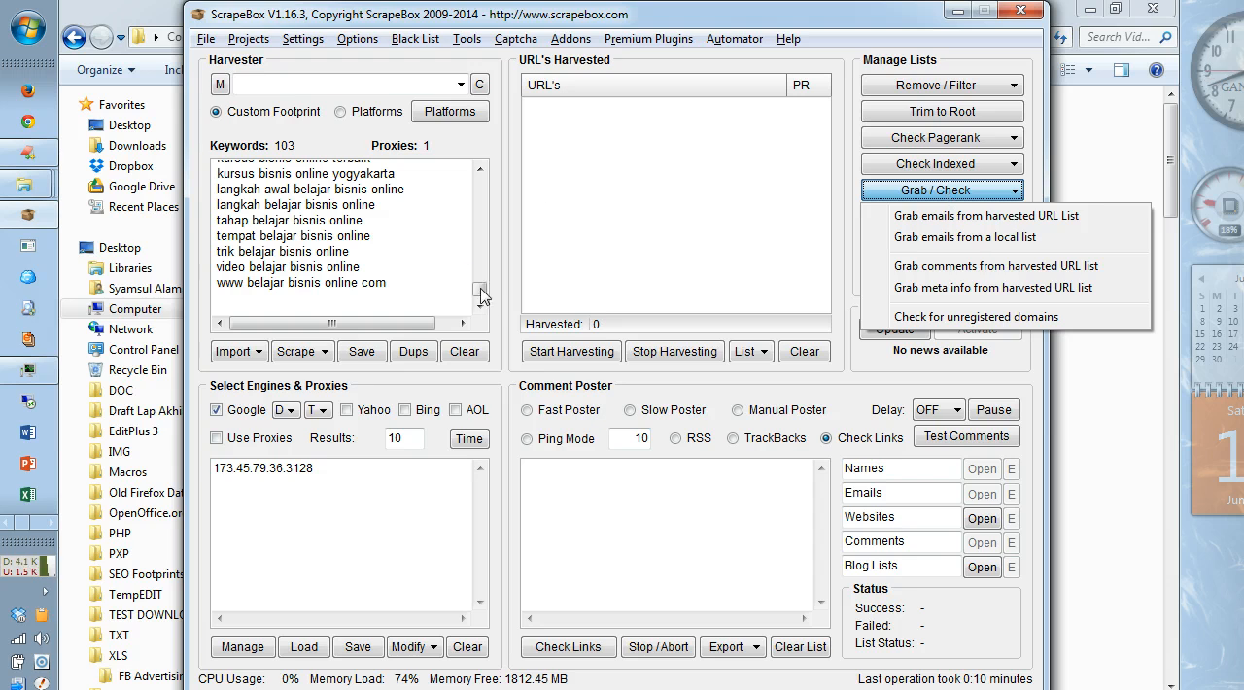
pyautogui.moveTo(480, 290); pyautogui.dragTo(473, 184)
pyautogui.click(430, 231)
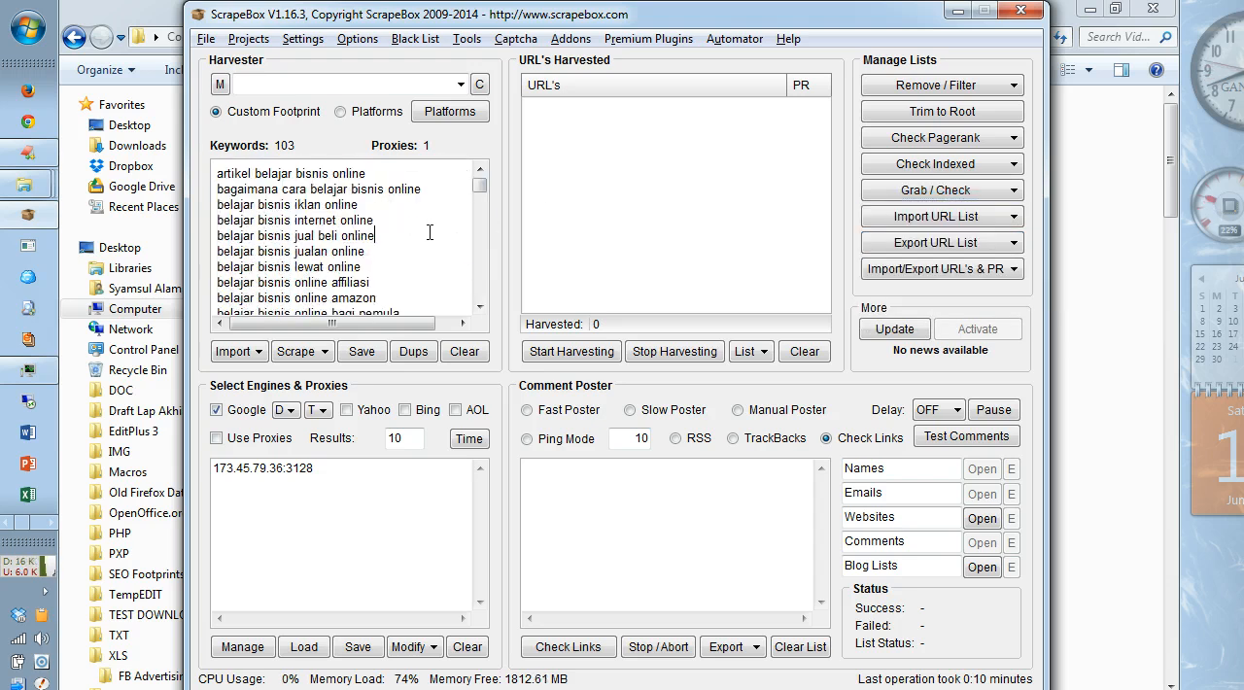
pyautogui.hotkey('ctrl', 'a')
pyautogui.hotkey('ctrl', 'c')
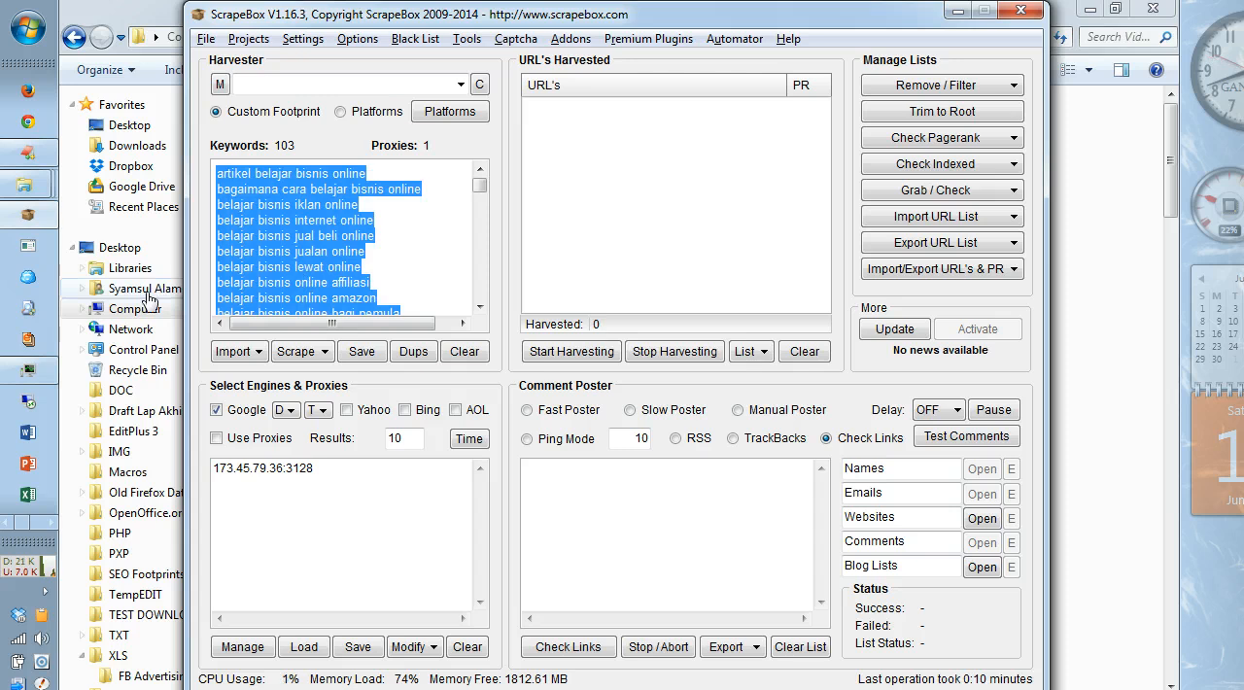
pyautogui.click(30, 155)
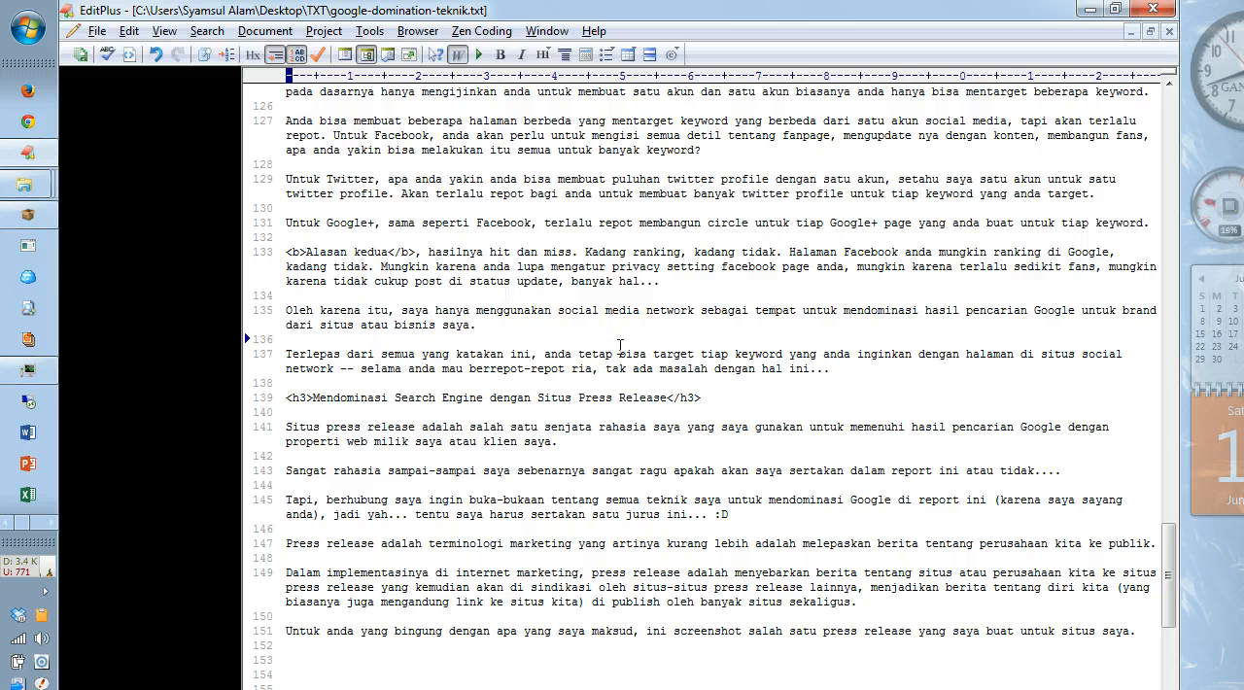
pyautogui.hotkey('ctrl', 'n')
pyautogui.hotkey('ctrl', 'v')
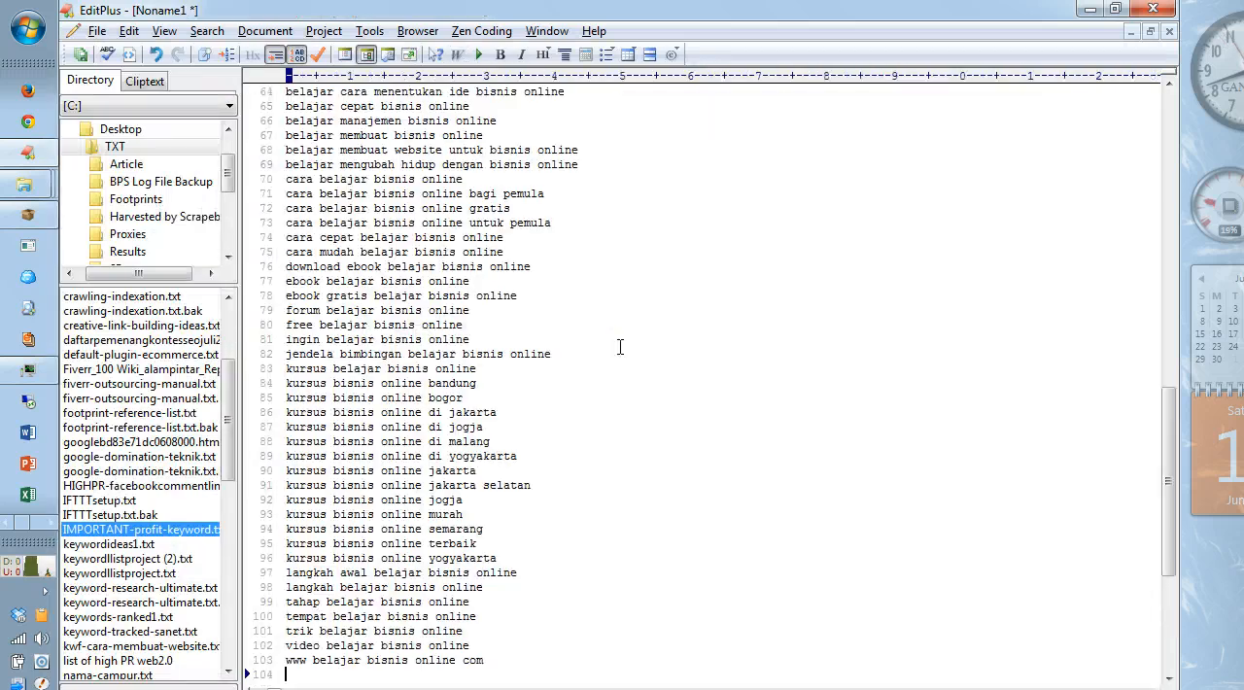
# Step: Switch back to ScrapeBox and delete every keyword except "artikel belajar bisnis online"
pyautogui.hotkey('alt', 'Tab')
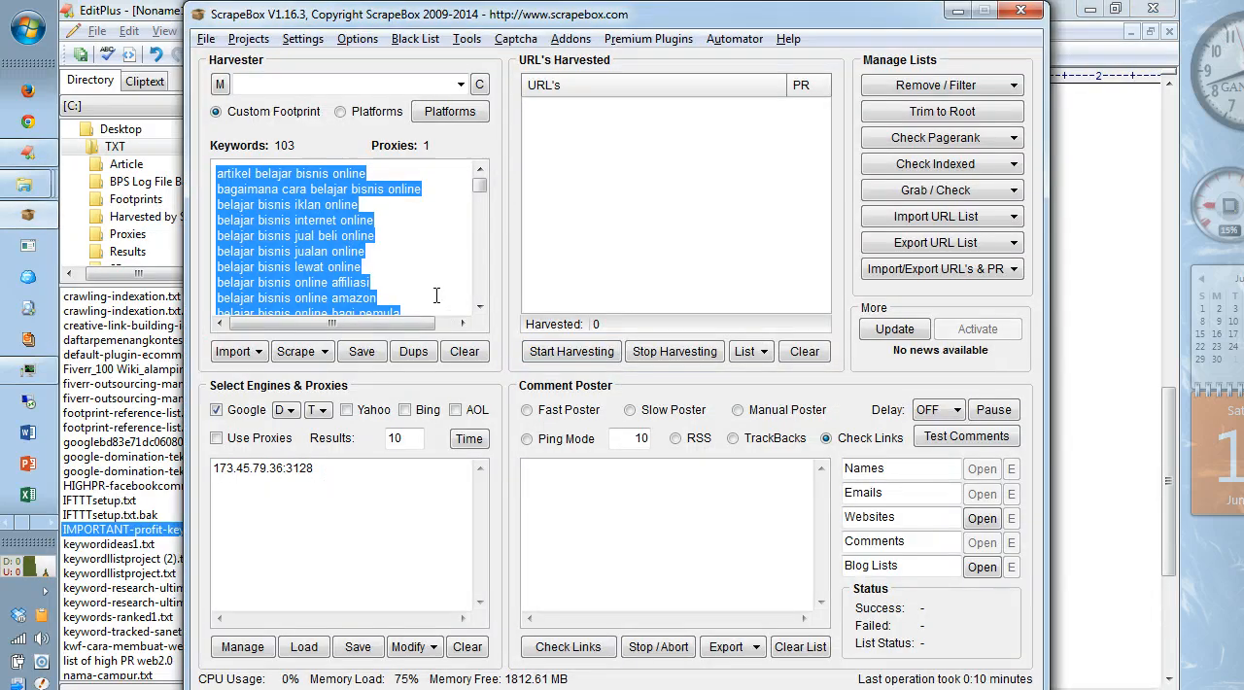
pyautogui.click(436, 296)
pyautogui.hotkey('ctrl', 'Home')
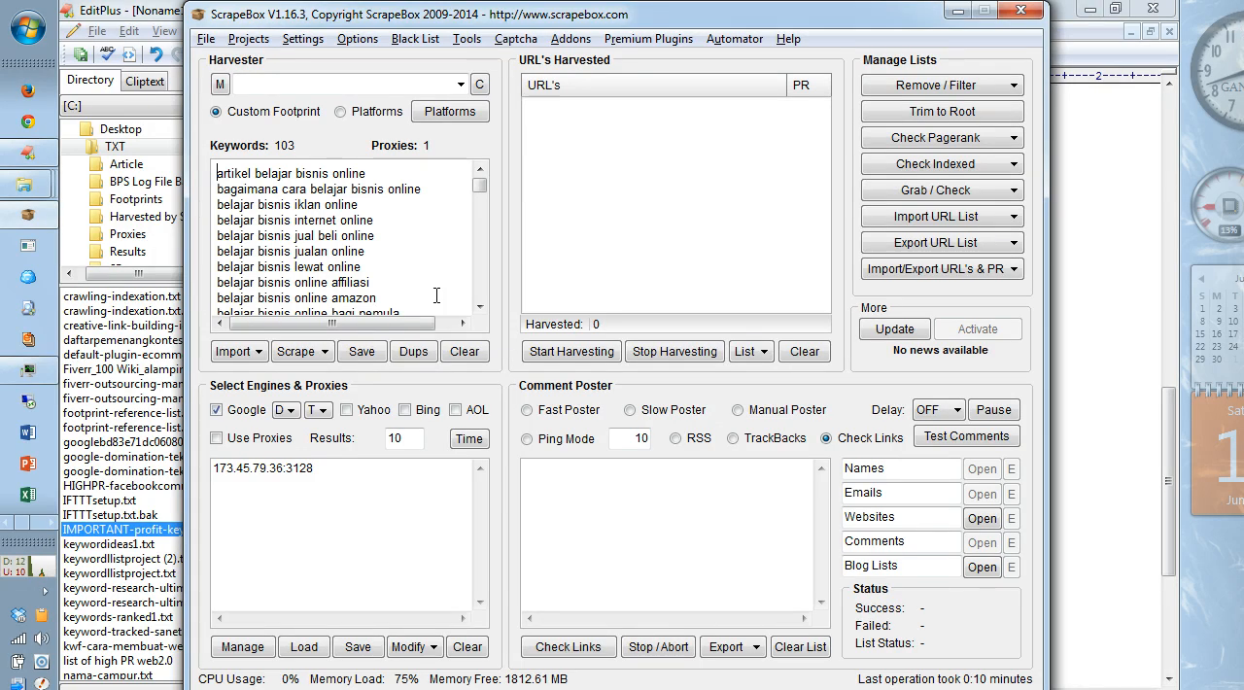
pyautogui.hotkey('ctrl', 'shift', 'End')
pyautogui.press('Delete')
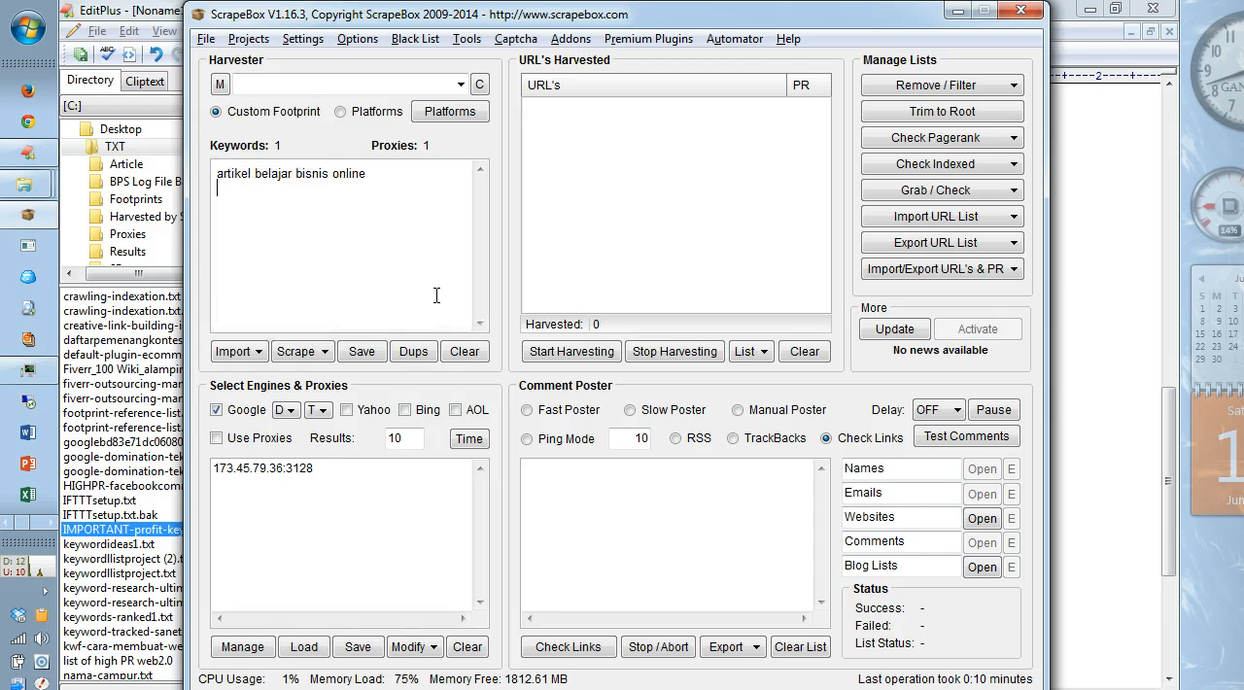
# Step: Set the number of results to 100 and harvest Google URLs for the remaining keyword
pyautogui.click(410, 441)
pyautogui.write('0')
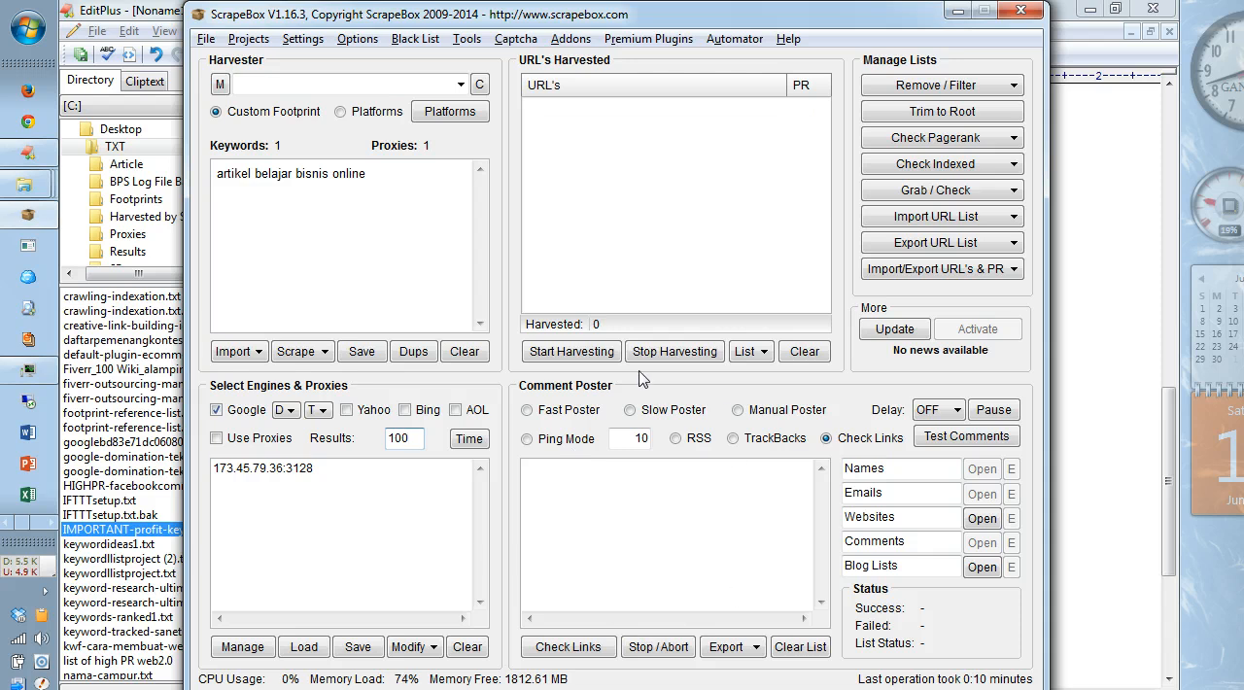
pyautogui.click(587, 354)
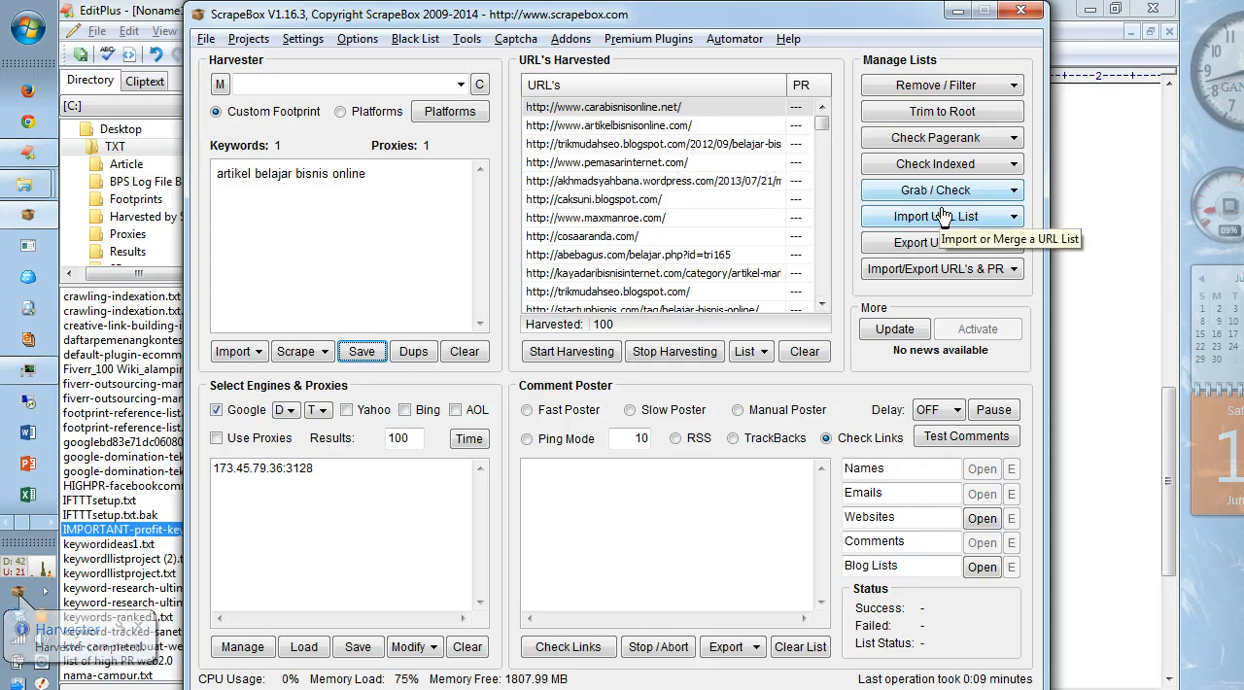
# Step: Run the Email Grabber on the harvested URL list to collect email addresses
pyautogui.click(985, 192)
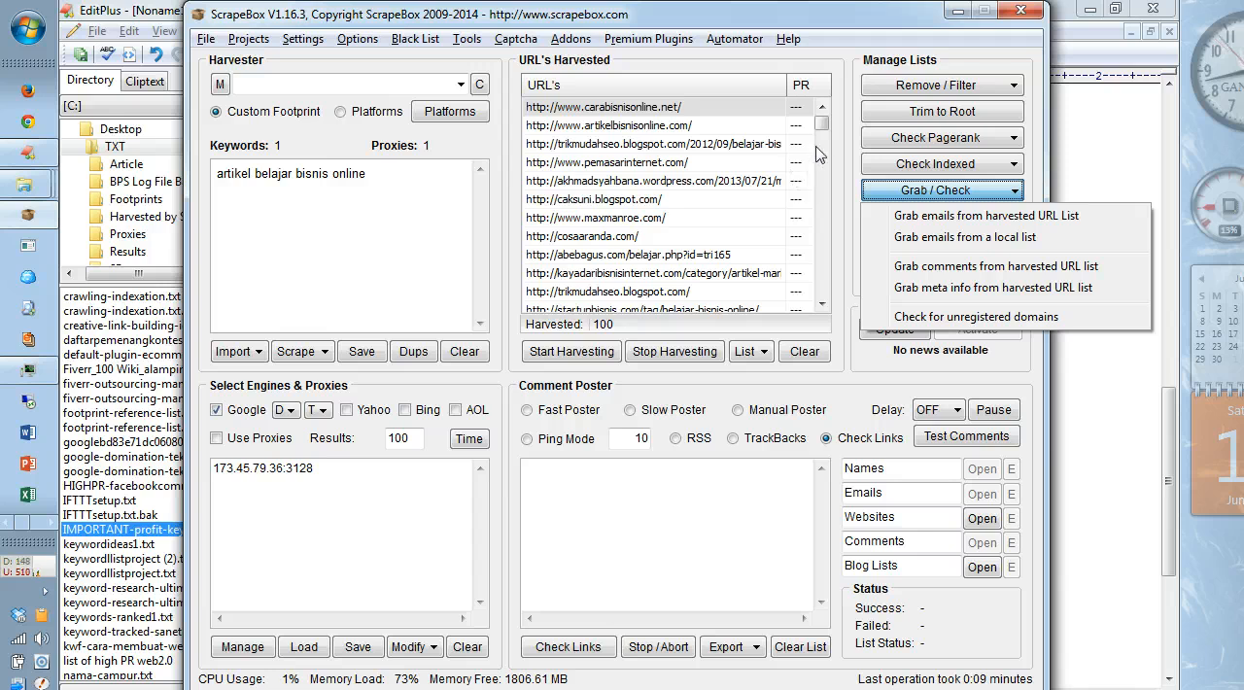
pyautogui.moveTo(821, 125)
pyautogui.mouseDown()
pyautogui.moveTo(819, 198)
pyautogui.moveTo(822, 116)
pyautogui.mouseUp()
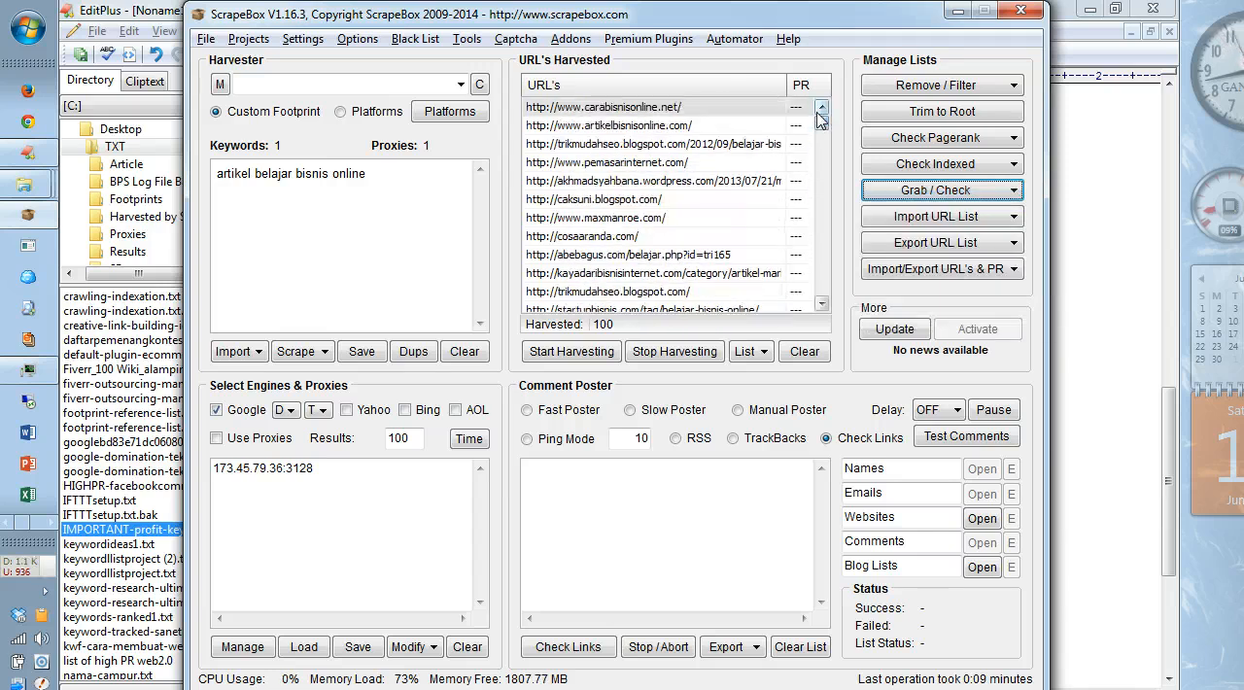
pyautogui.click(943, 192)
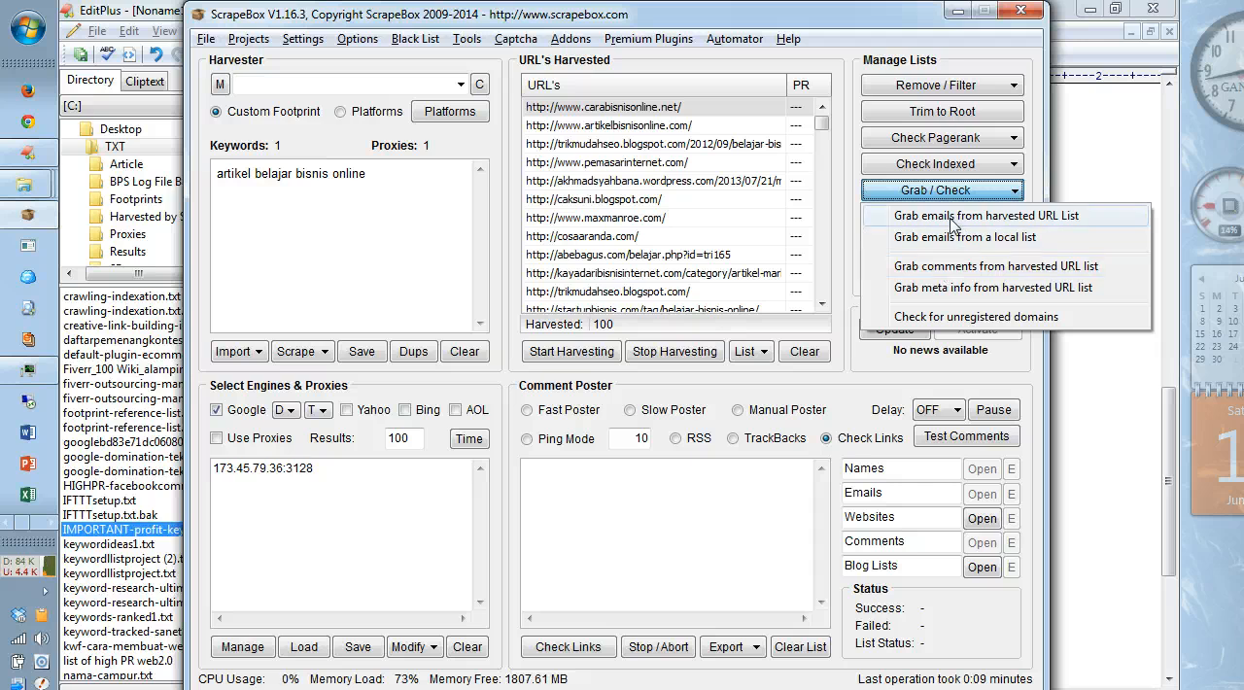
pyautogui.click(952, 216)
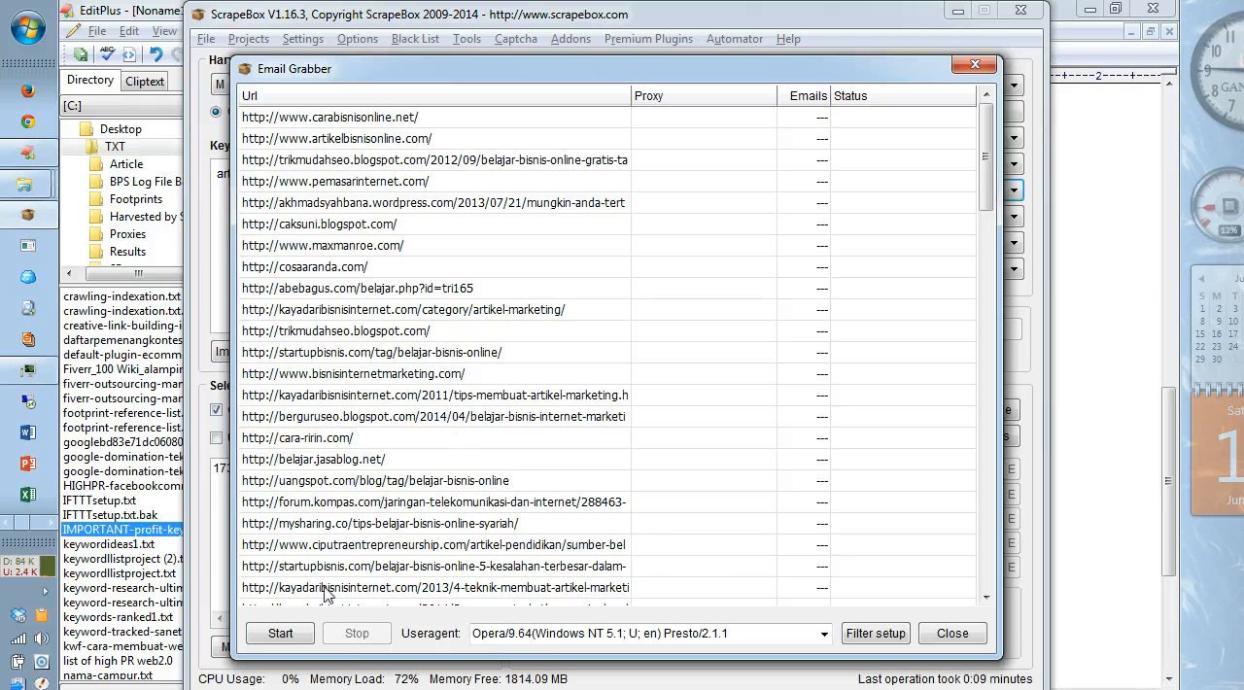
pyautogui.click(281, 632)
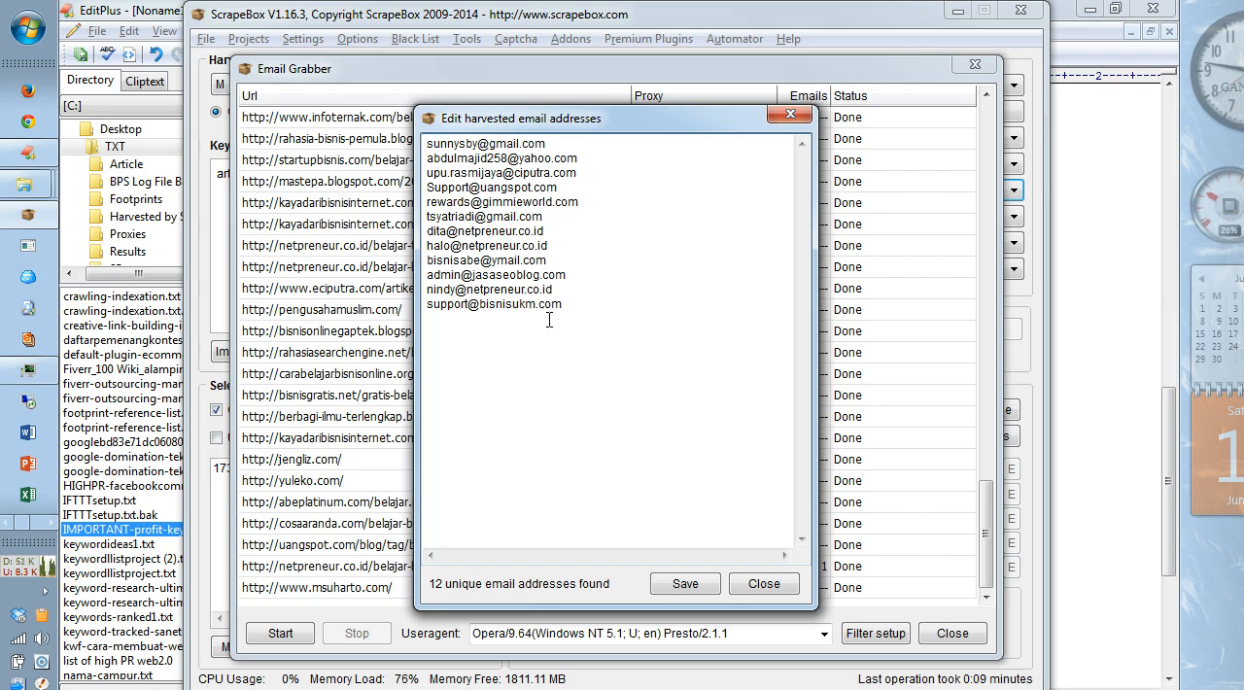
# Step: Close the harvested email addresses without saving, review the email count per URL, and close the Email Grabber
pyautogui.click(763, 588)
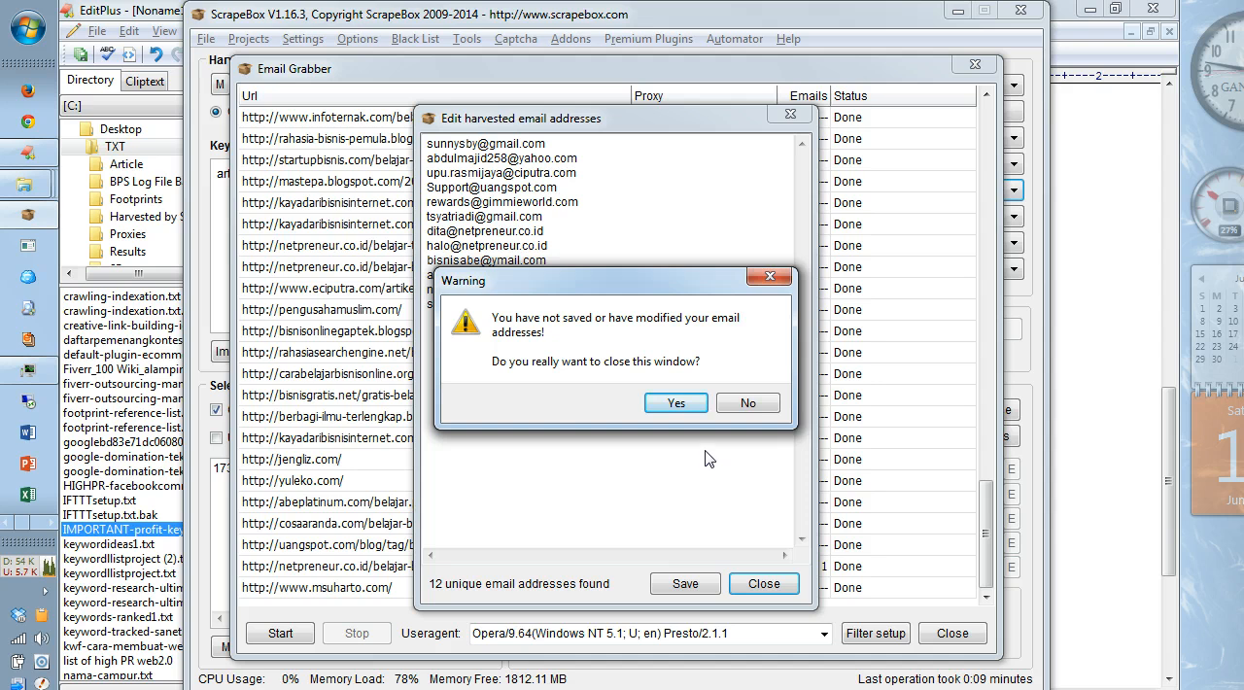
pyautogui.click(680, 406)
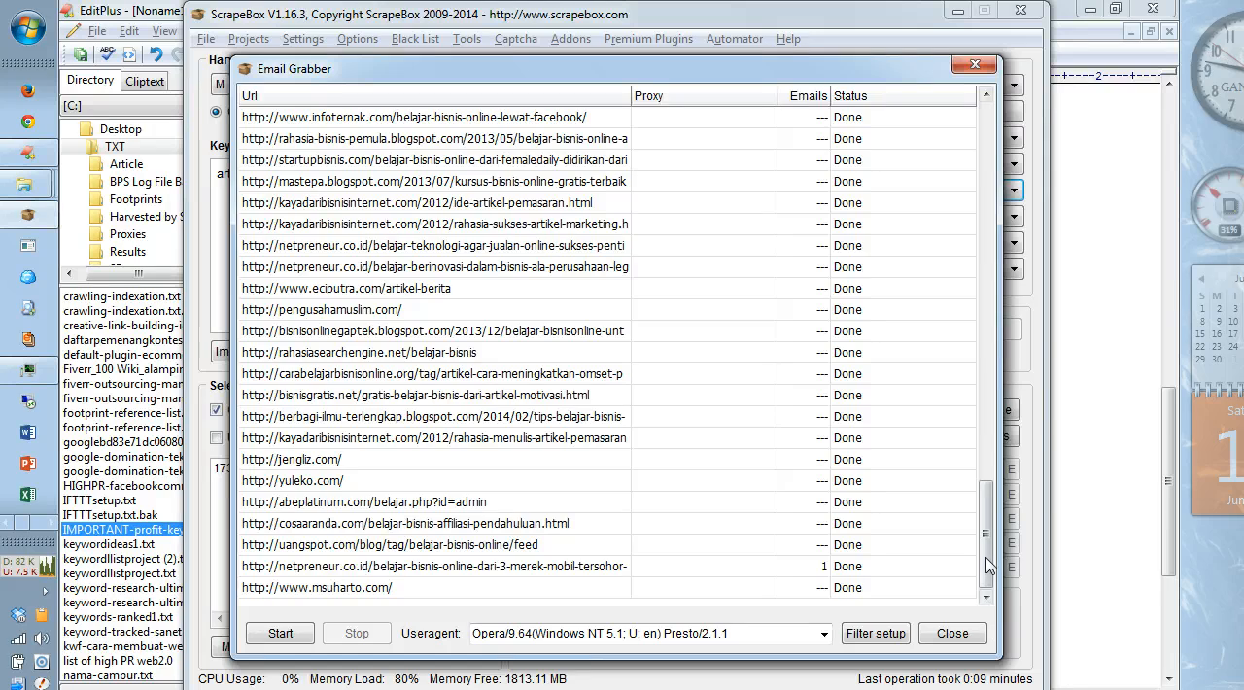
pyautogui.moveTo(985, 533); pyautogui.dragTo(965, 153)
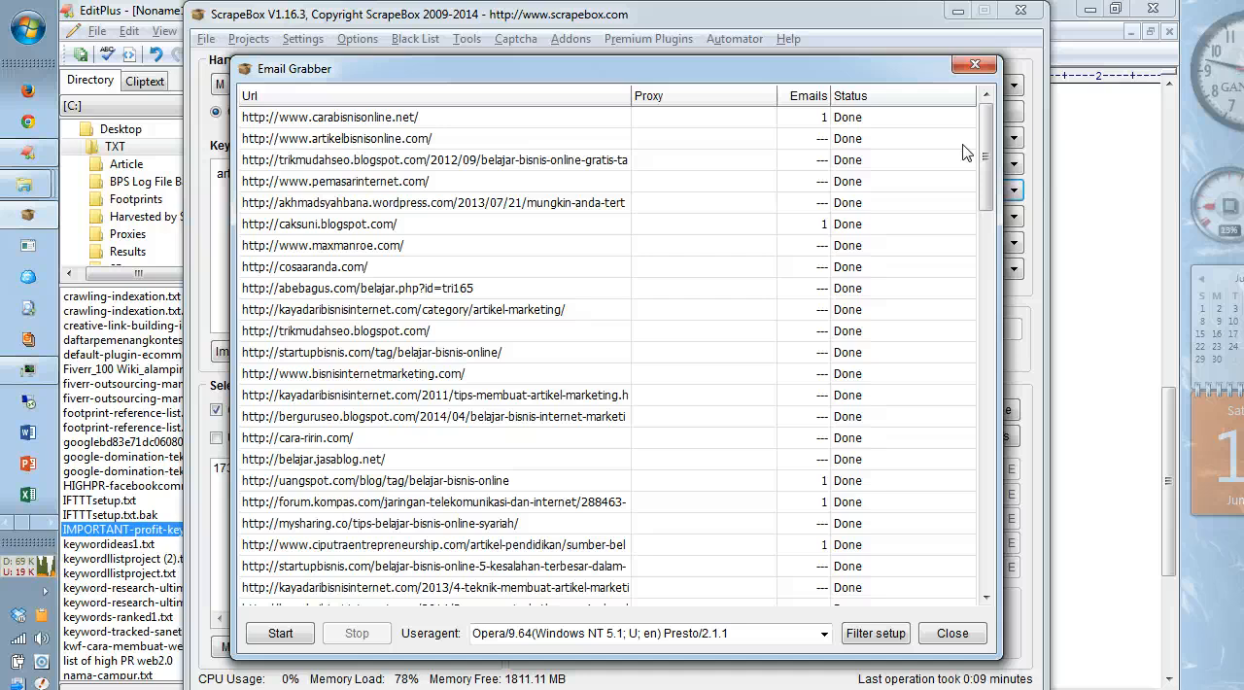
pyautogui.moveTo(426, 75)
pyautogui.mouseDown()
pyautogui.moveTo(785, 170)
pyautogui.moveTo(509, 146)
pyautogui.moveTo(443, 74)
pyautogui.mouseUp()
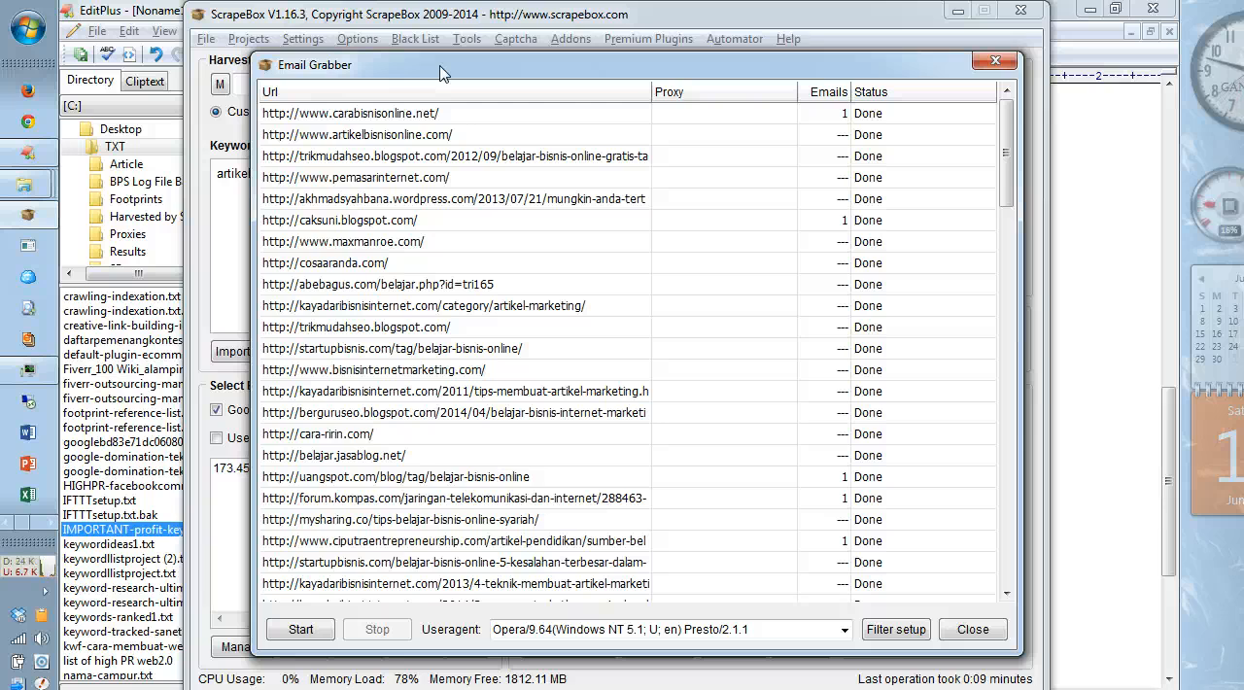
pyautogui.click(994, 61)
pyautogui.click(928, 195)
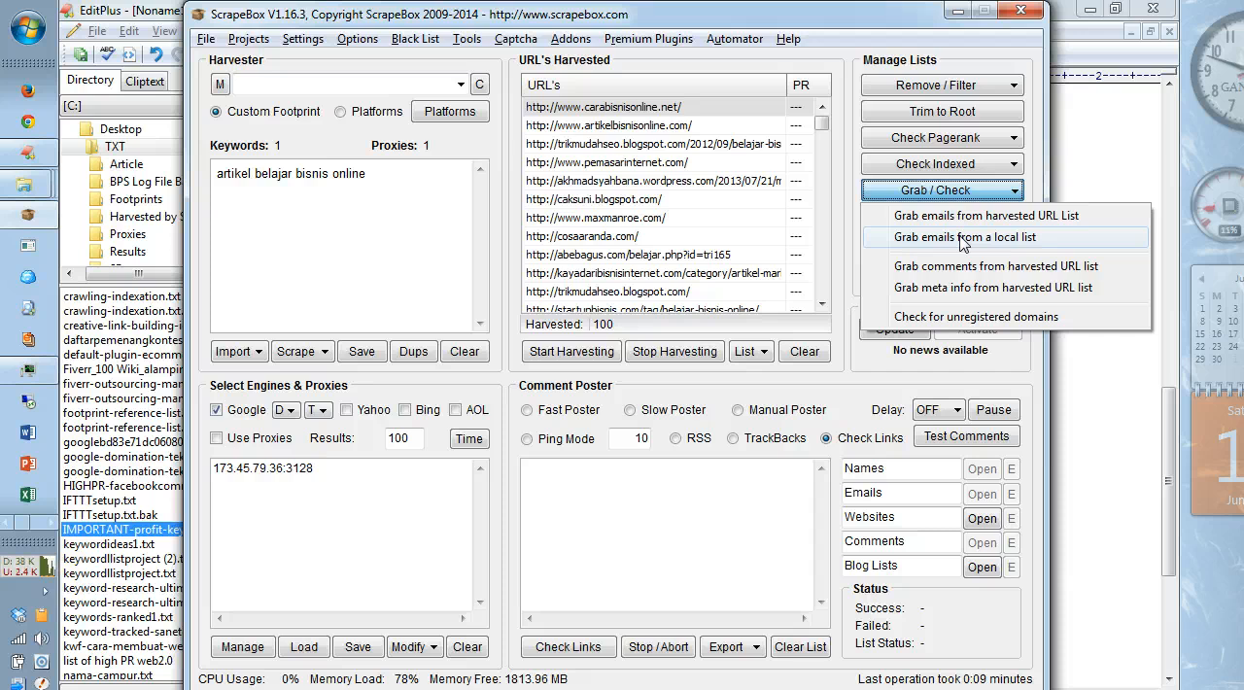
pyautogui.click(962, 238)
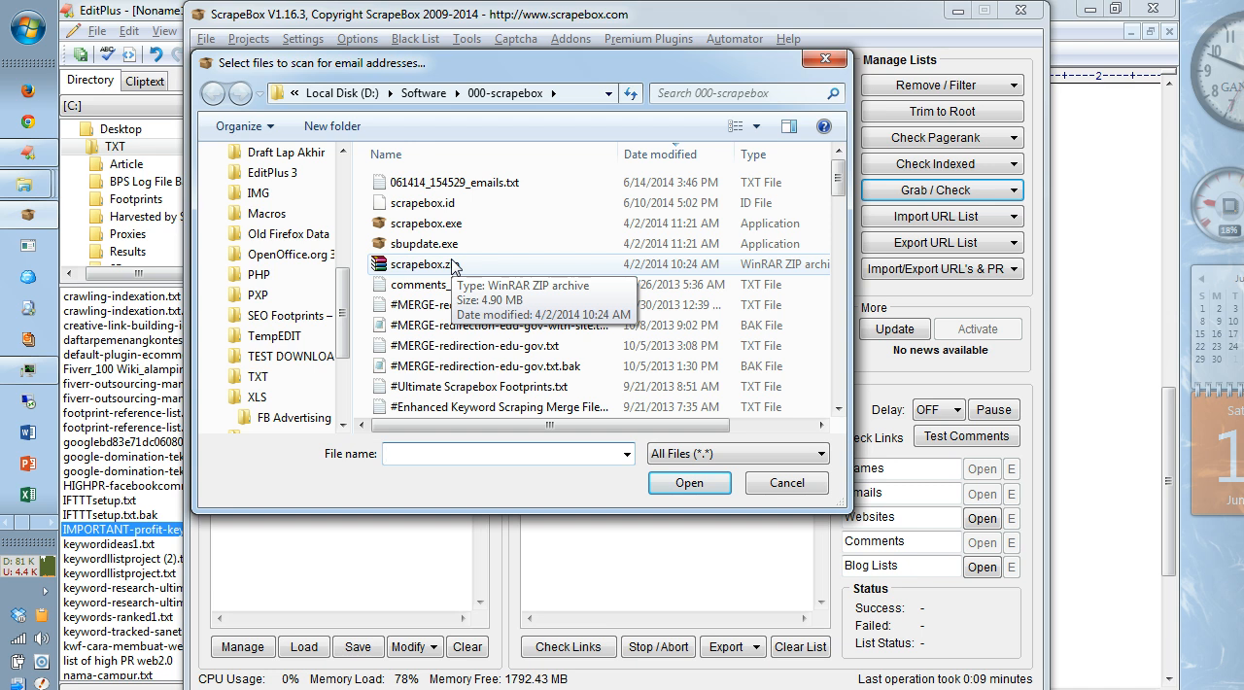
pyautogui.click(773, 491)
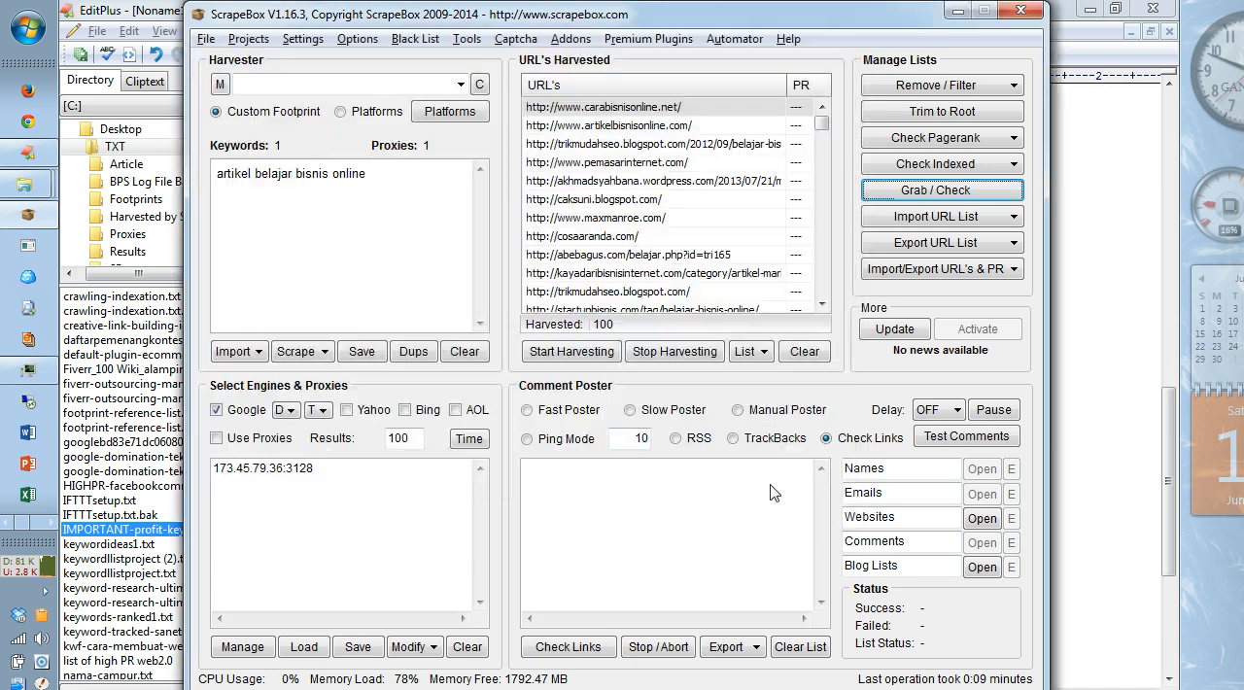
# Step: Grab the meta info from the harvested URL list, using 20 connections and a 30-second timeout
pyautogui.click(979, 194)
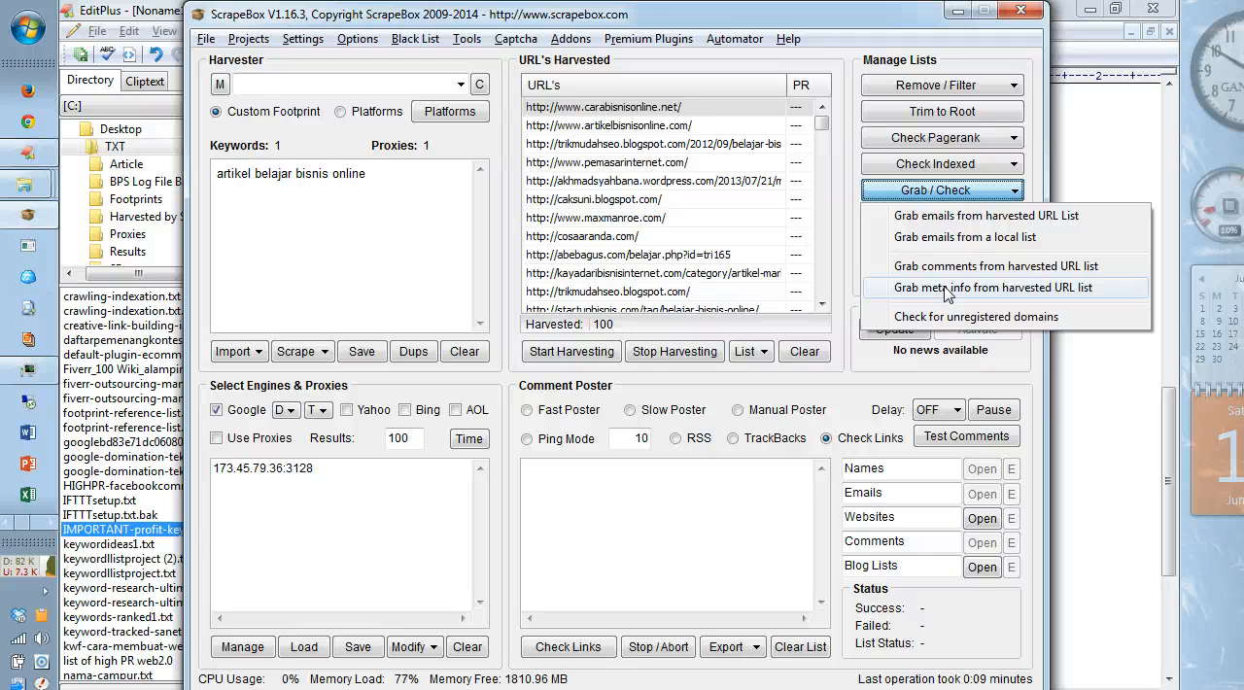
pyautogui.click(948, 290)
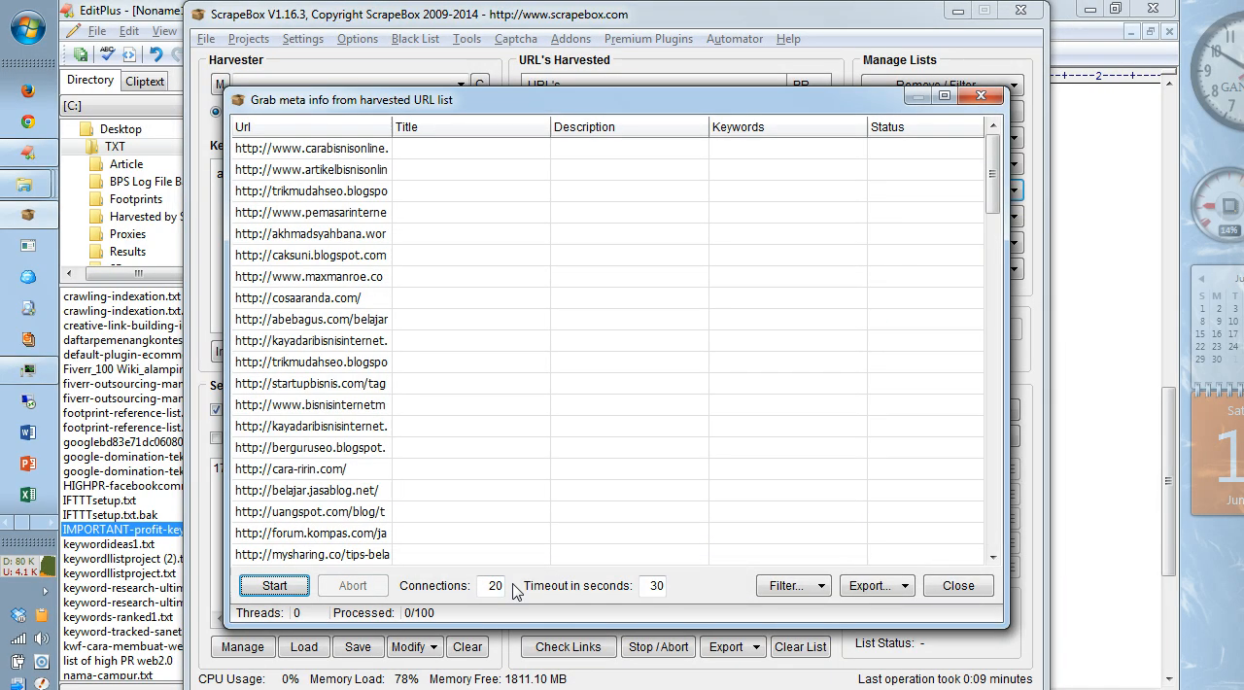
pyautogui.click(289, 585)
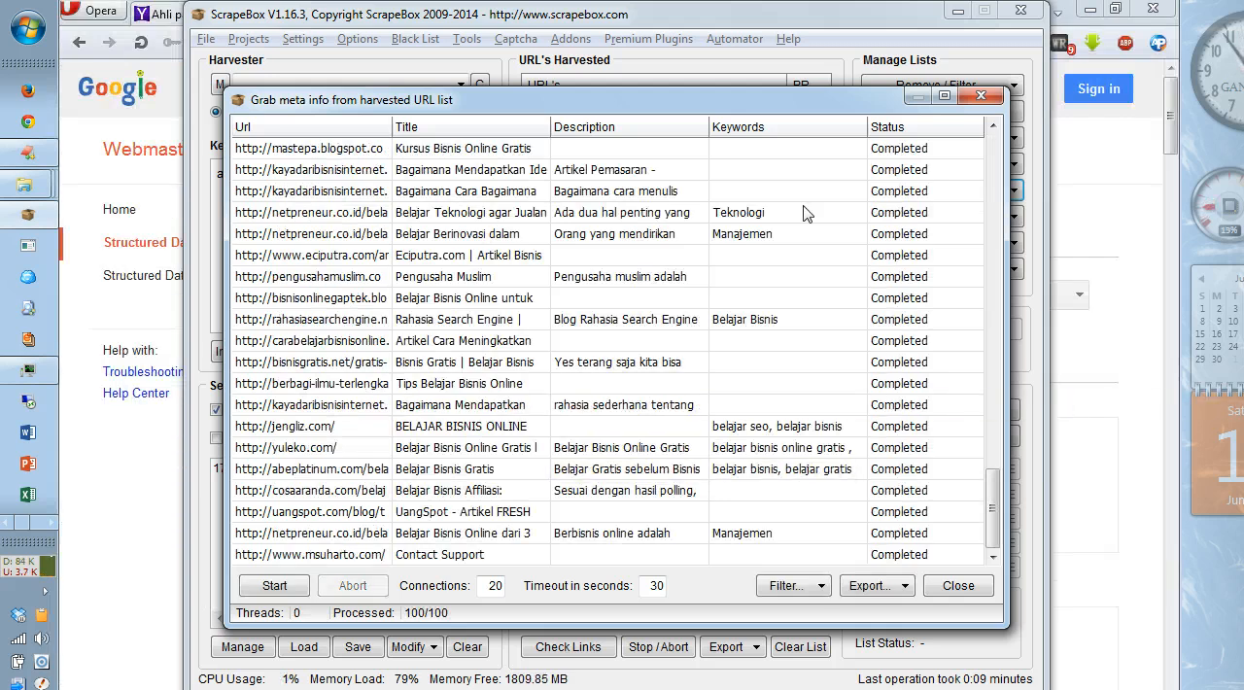
# Step: Examine the grabbed titles, descriptions, keywords and statuses throughout the meta info list
pyautogui.moveTo(996, 531); pyautogui.dragTo(993, 180)
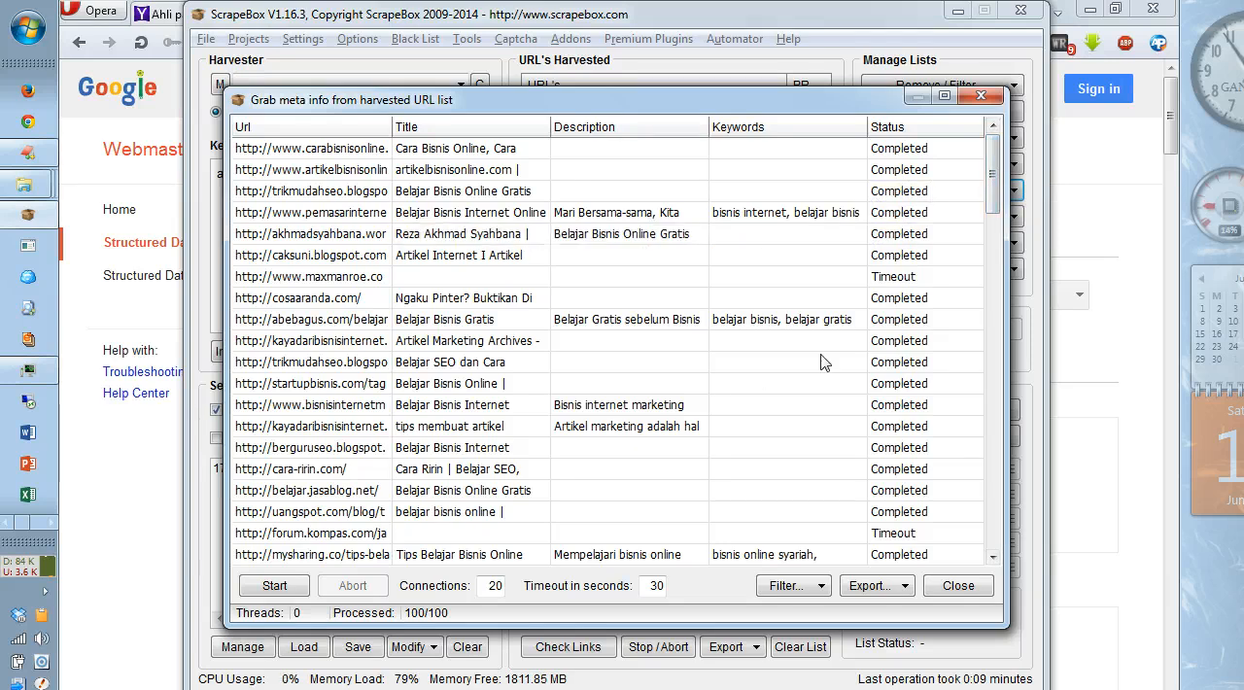
pyautogui.moveTo(999, 202); pyautogui.dragTo(995, 178)
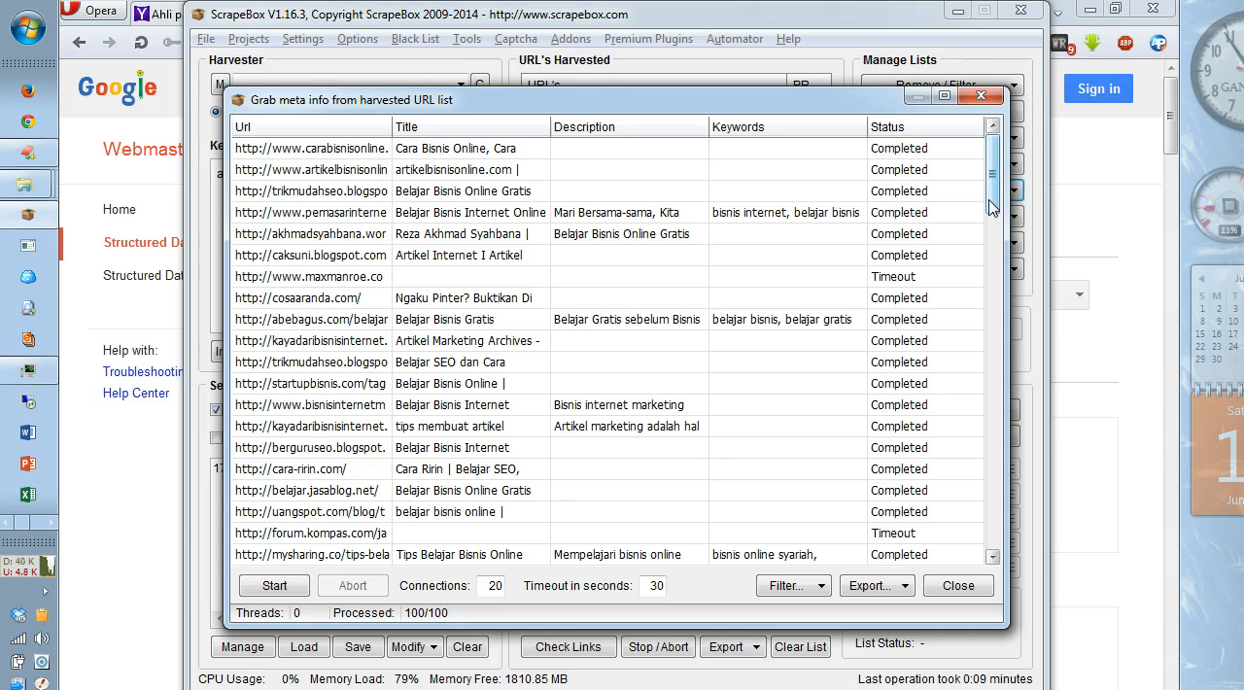
pyautogui.moveTo(992, 201); pyautogui.dragTo(990, 231)
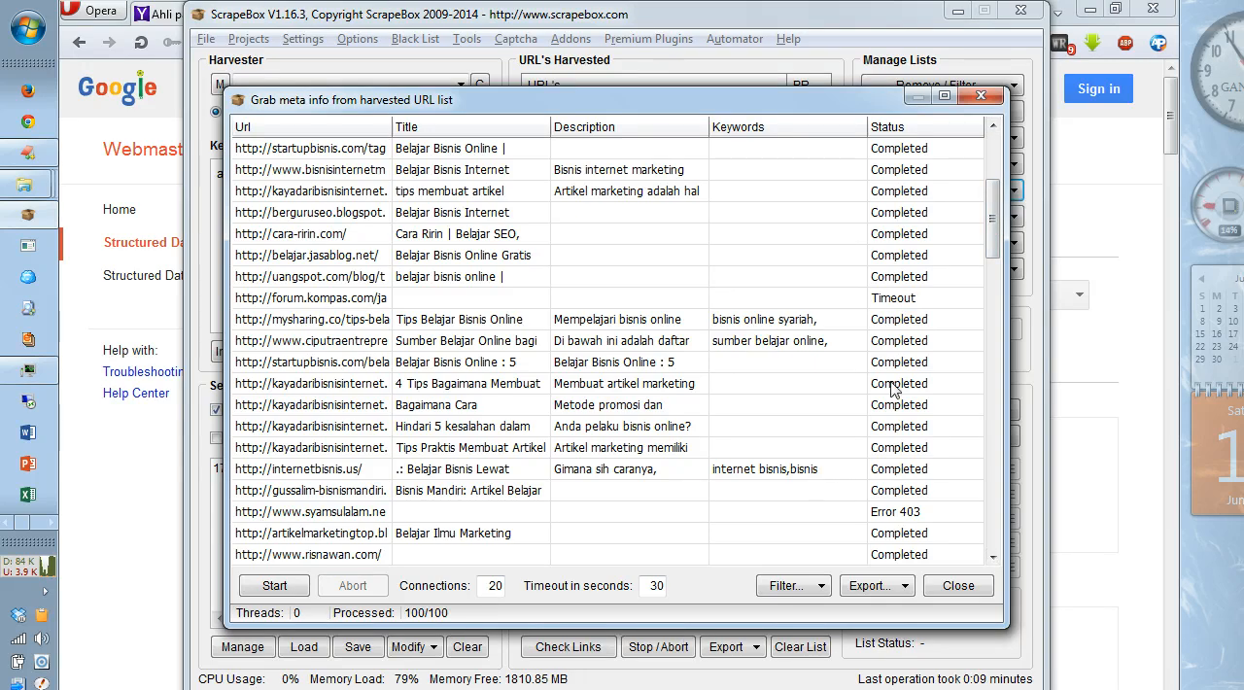
pyautogui.moveTo(991, 221); pyautogui.dragTo(988, 279)
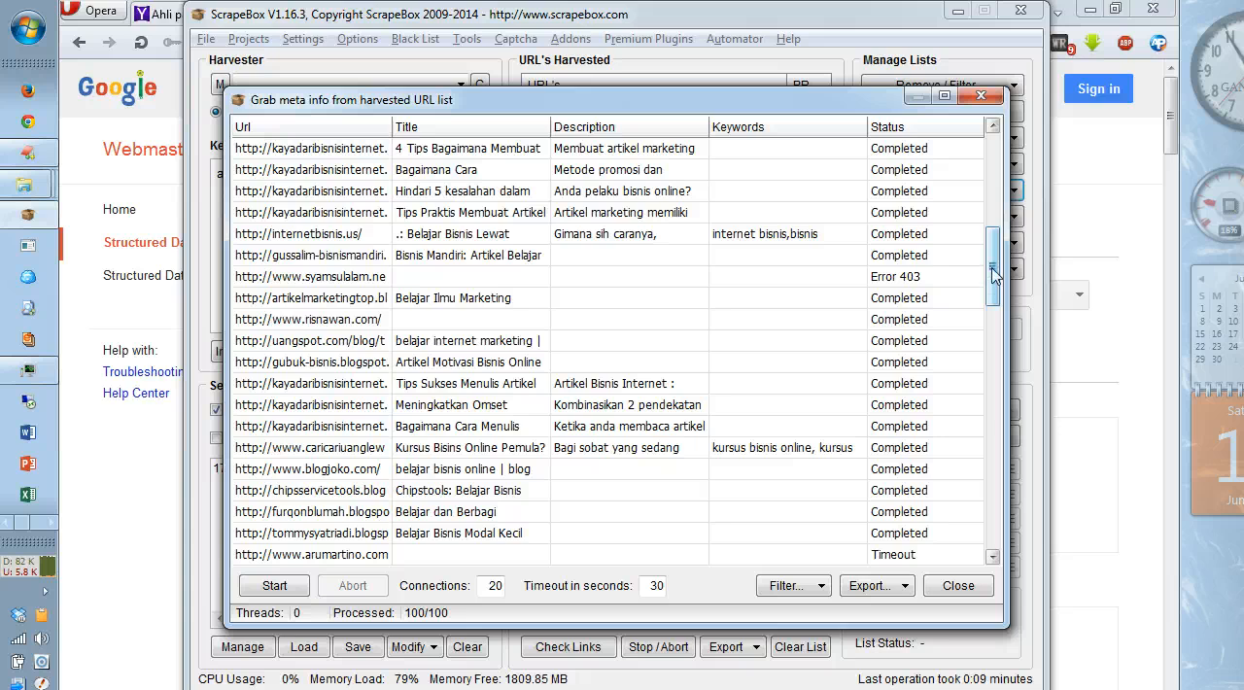
pyautogui.moveTo(991, 270)
pyautogui.mouseDown()
pyautogui.moveTo(991, 347)
pyautogui.moveTo(991, 263)
pyautogui.mouseUp()
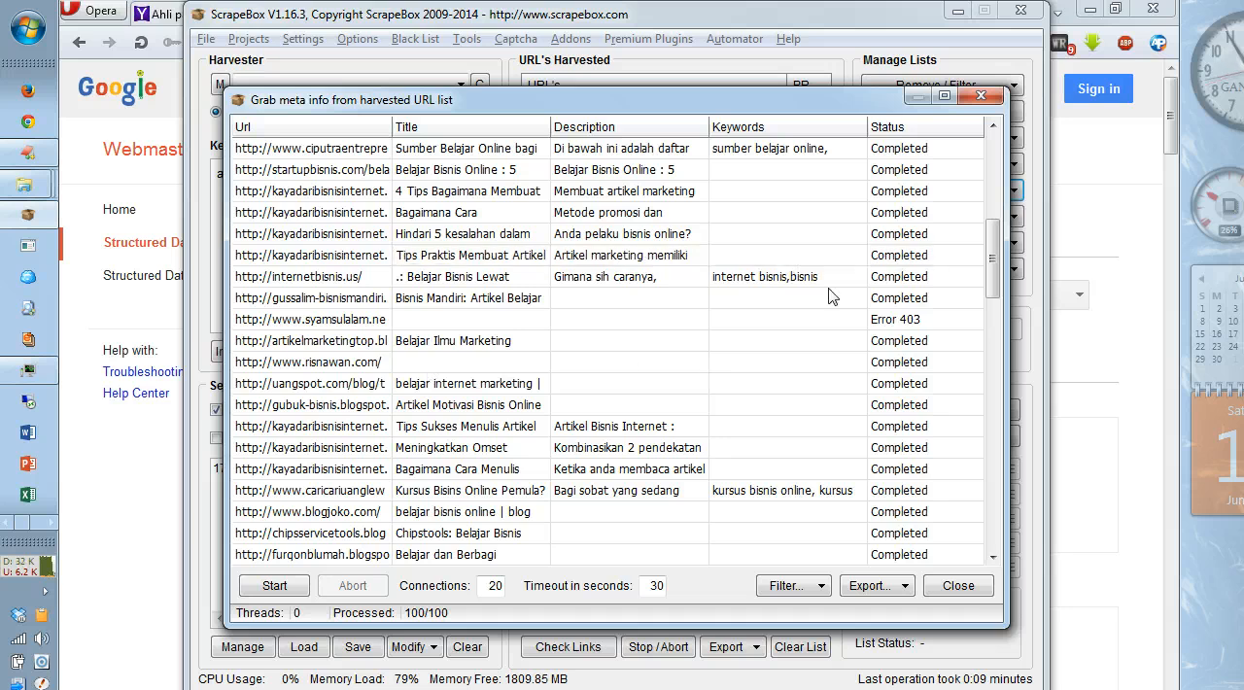
pyautogui.moveTo(991, 286); pyautogui.dragTo(982, 175)
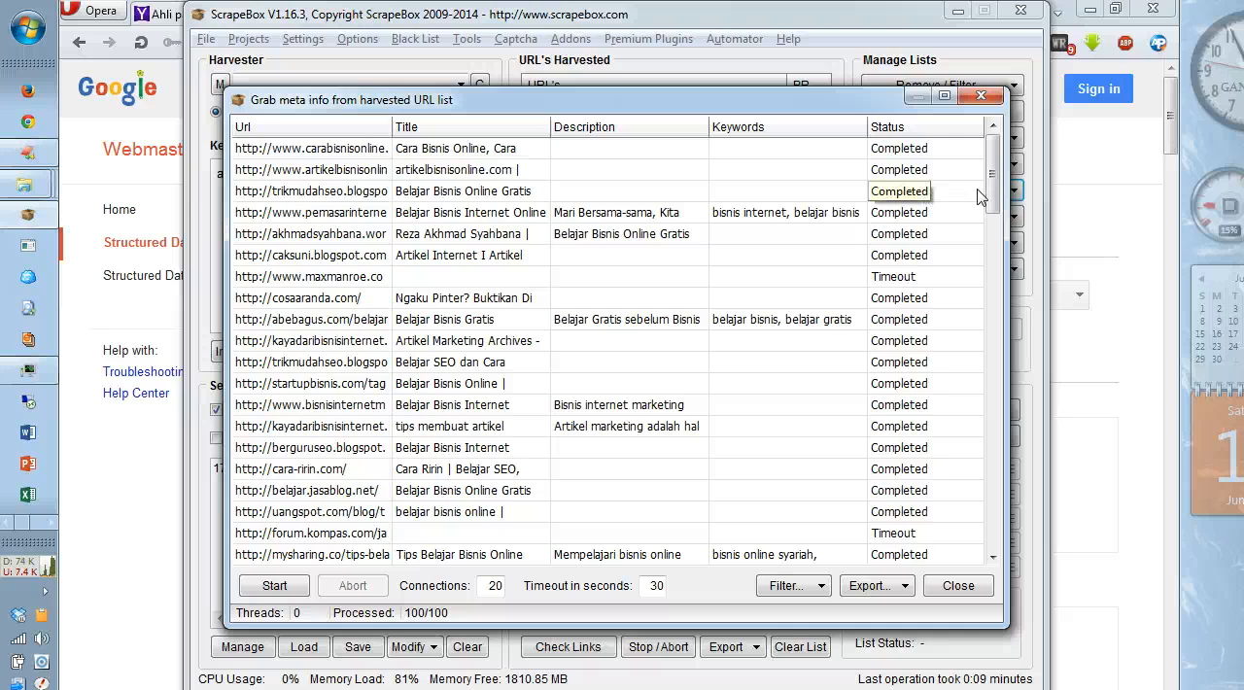
pyautogui.moveTo(992, 184); pyautogui.dragTo(991, 278)
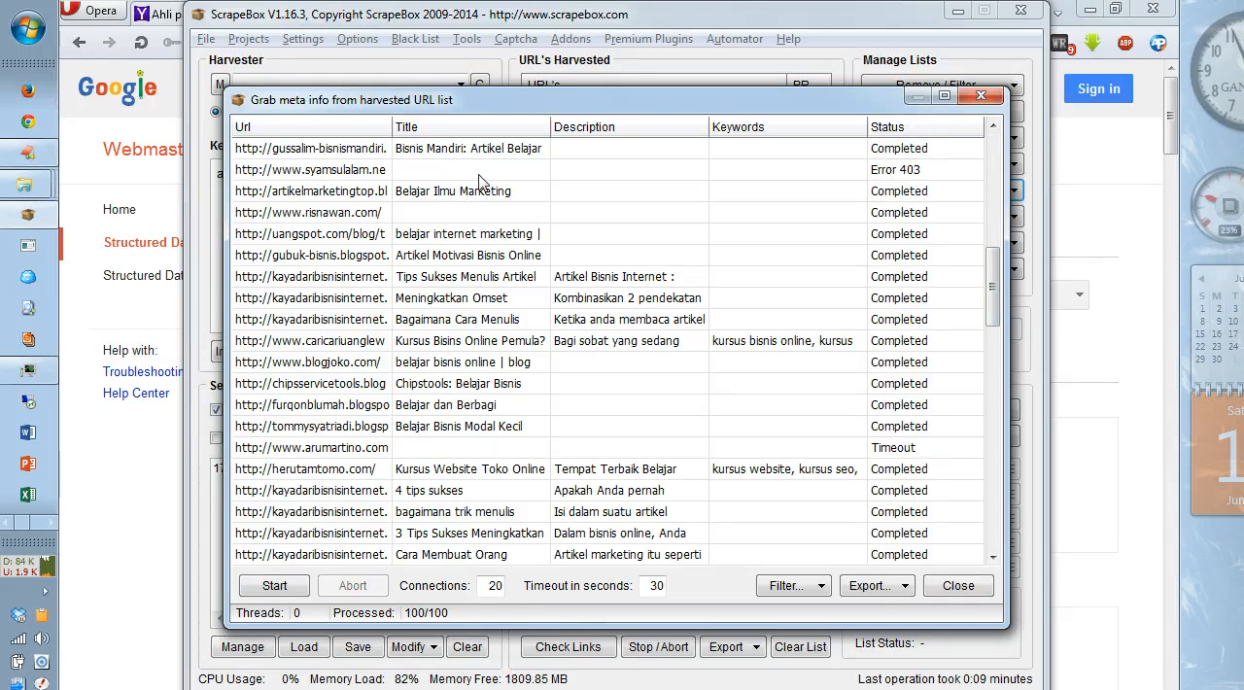
pyautogui.moveTo(992, 311); pyautogui.dragTo(997, 201)
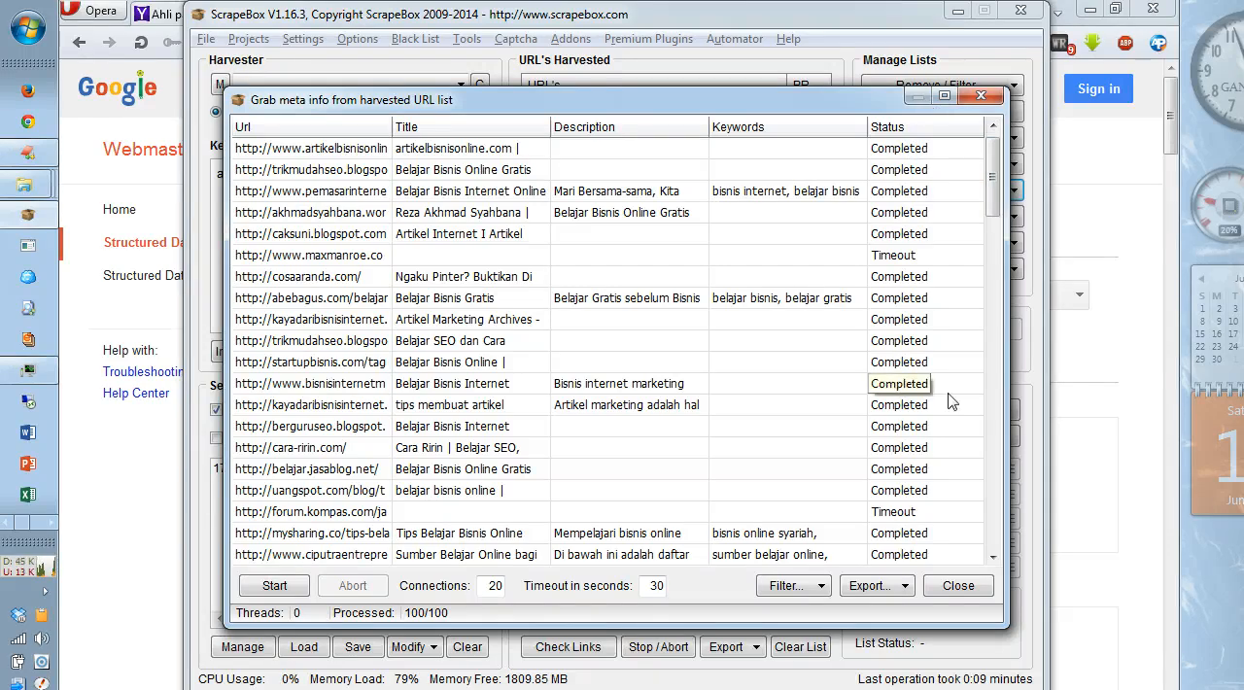
# Step: Try to remove selected entries from the meta info list with no entry selected
pyautogui.click(802, 587)
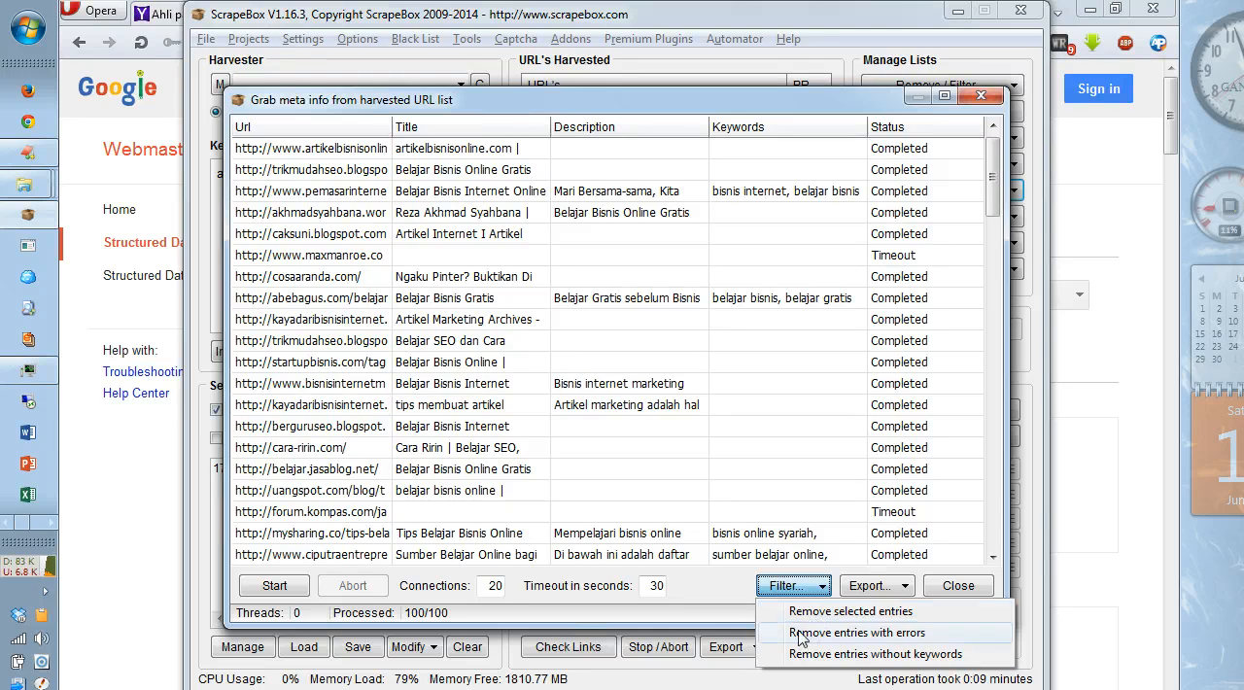
pyautogui.click(827, 612)
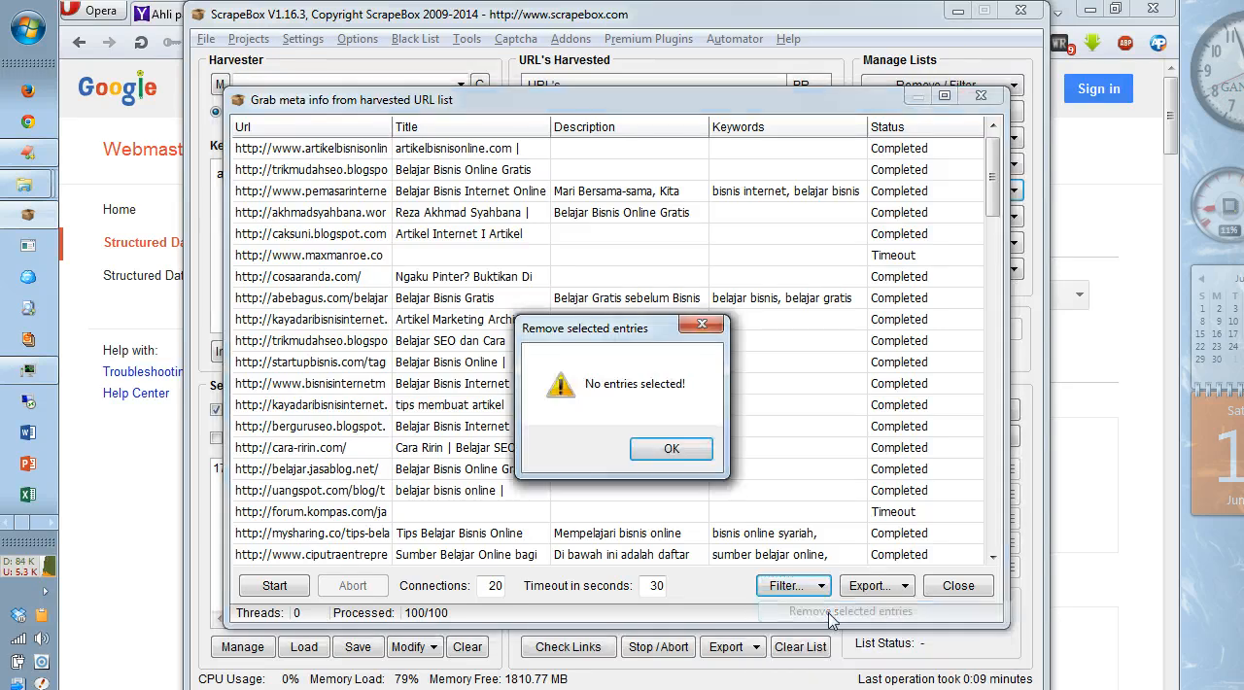
pyautogui.click(682, 449)
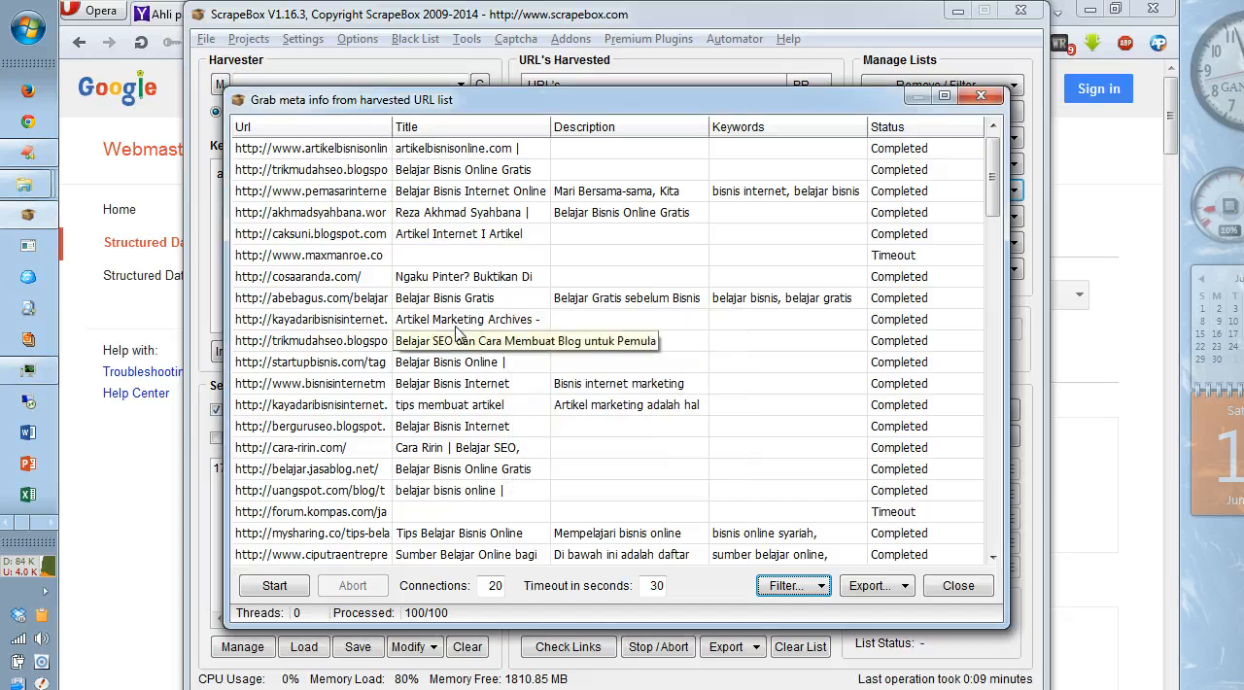
pyautogui.click(356, 239)
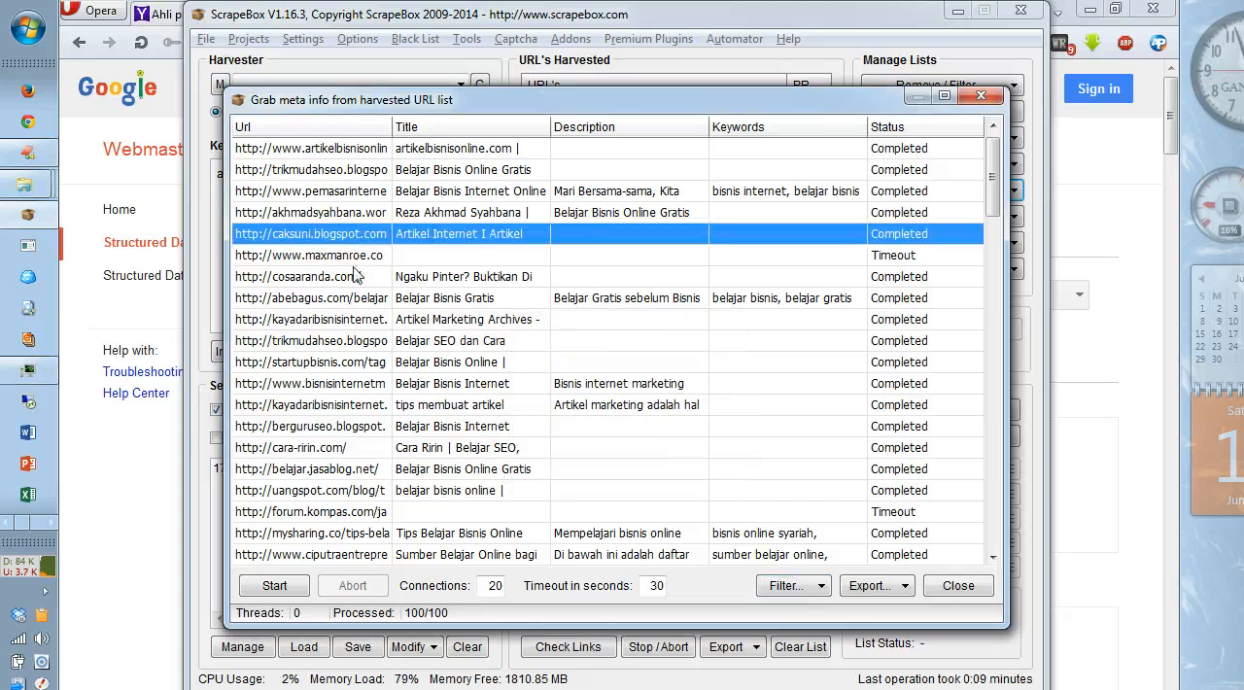
pyautogui.click(353, 256)
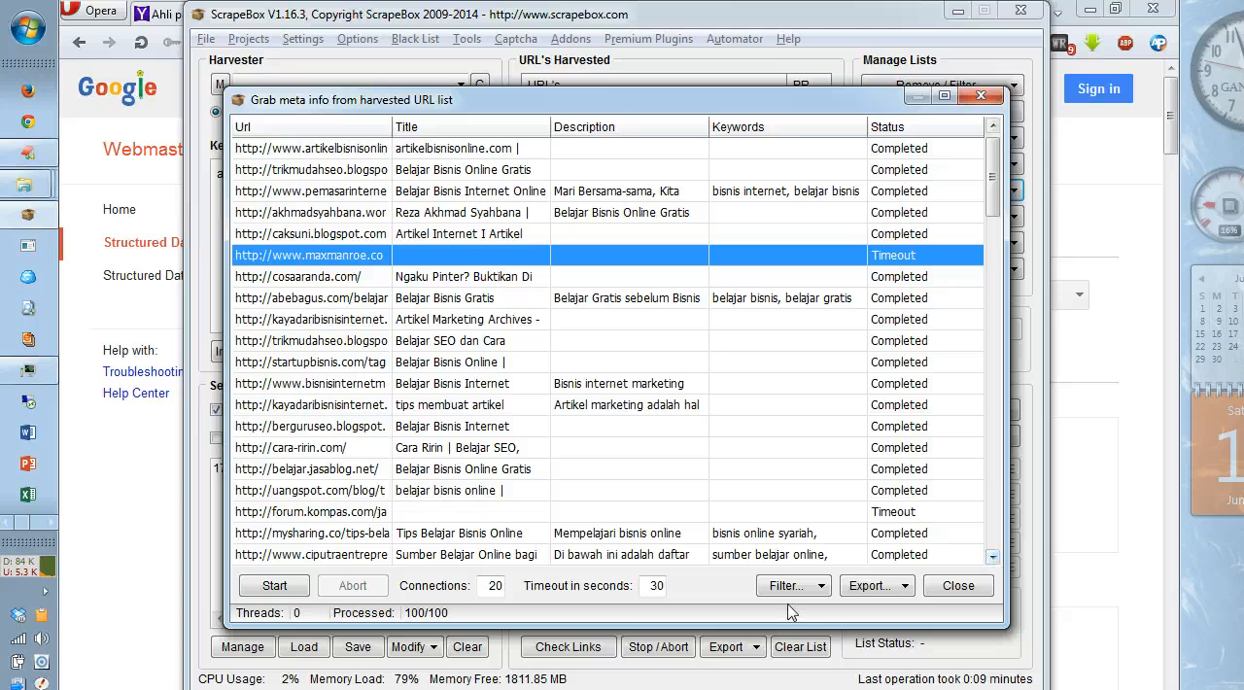
pyautogui.click(806, 586)
pyautogui.click(814, 610)
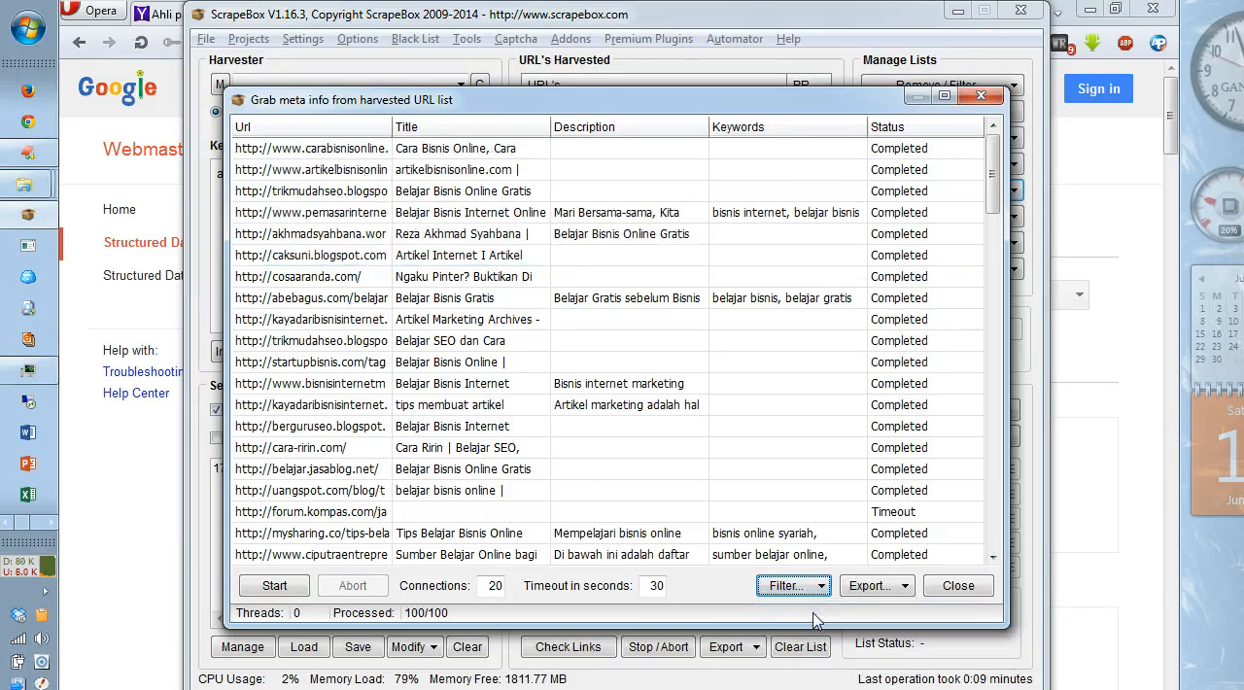
# Step: Select the cosaaranda.com entry in the meta info list
pyautogui.click(321, 320)
pyautogui.click(312, 382)
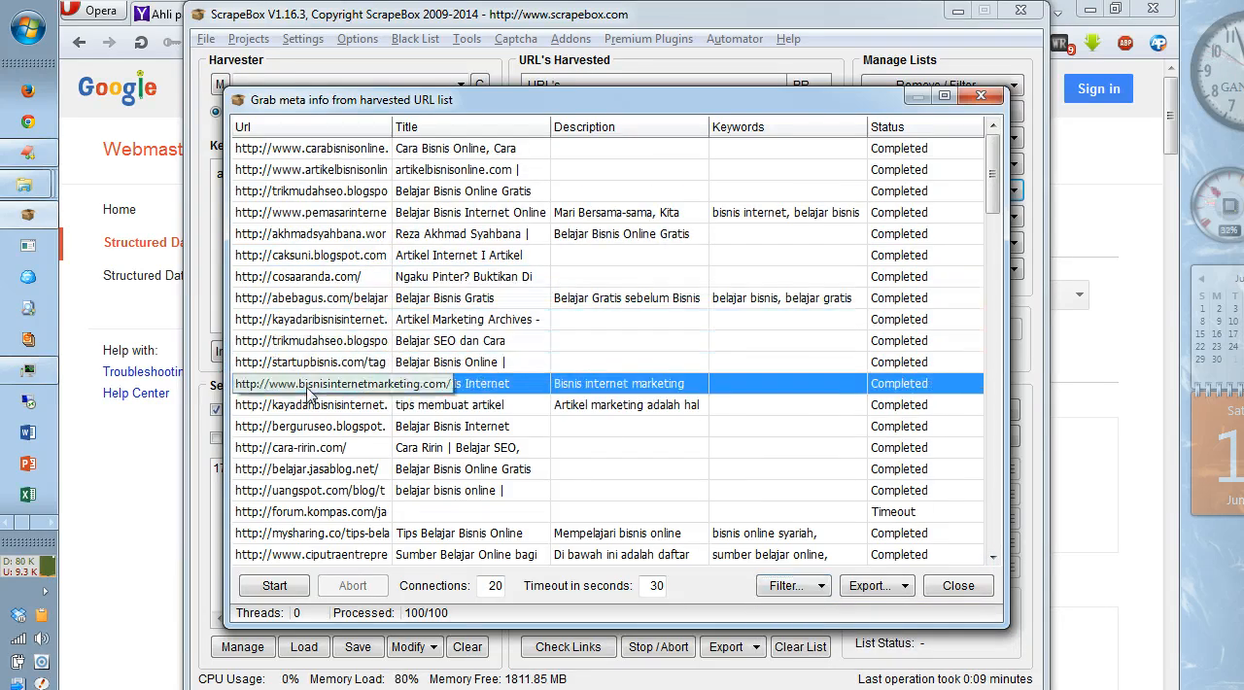
pyautogui.click(312, 298)
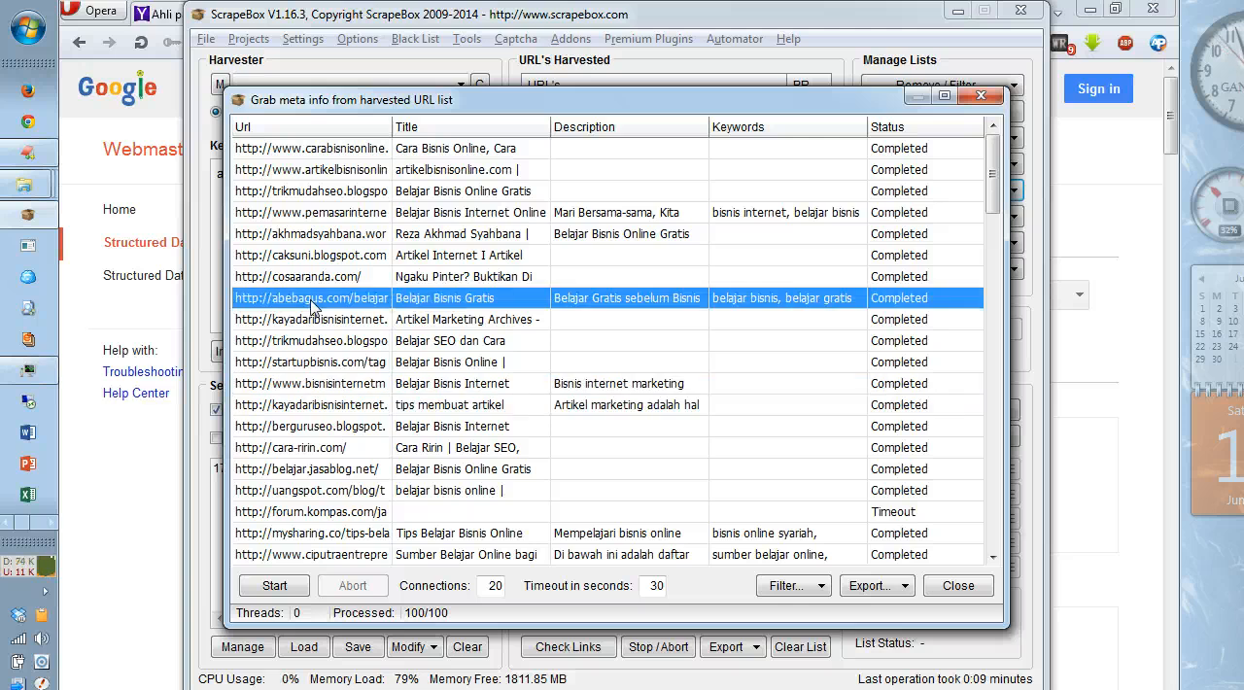
pyautogui.press('Down')
pyautogui.press('Down')
pyautogui.press('Up')
pyautogui.press('Up')
pyautogui.press('Up')
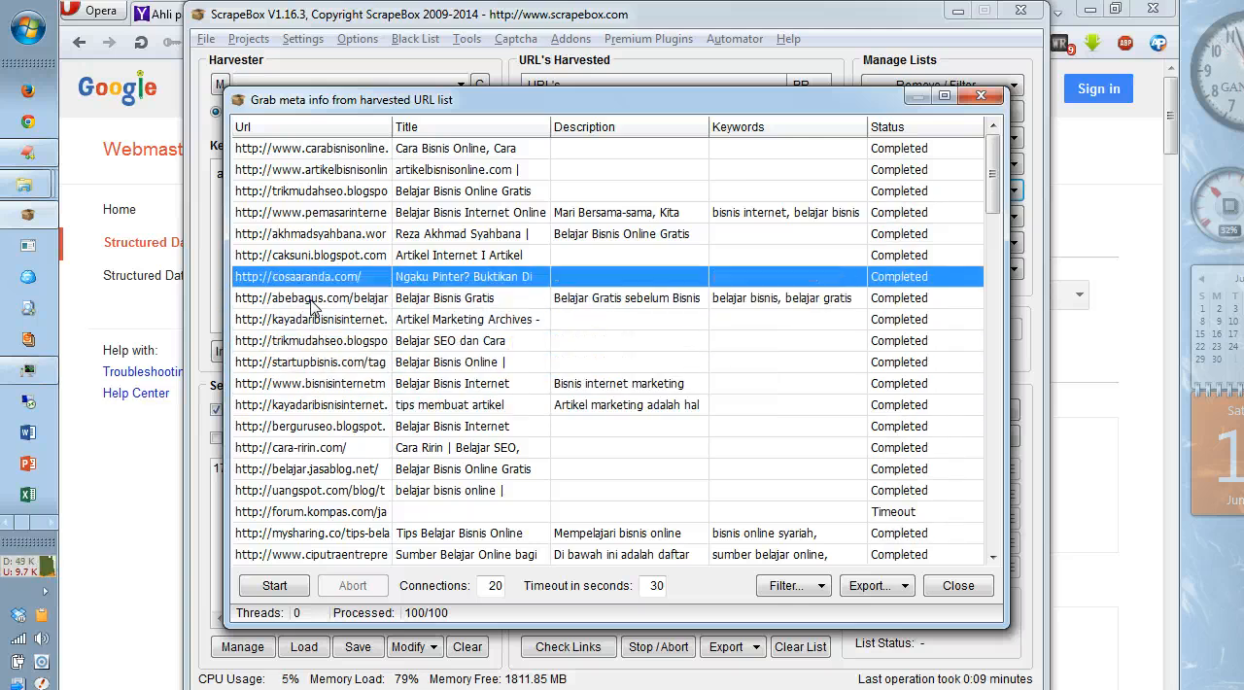
# Step: Add the startupbisnis.com and berguruseo.blogspot entries to the selection and review the filter options for removing entries
pyautogui.click(805, 590)
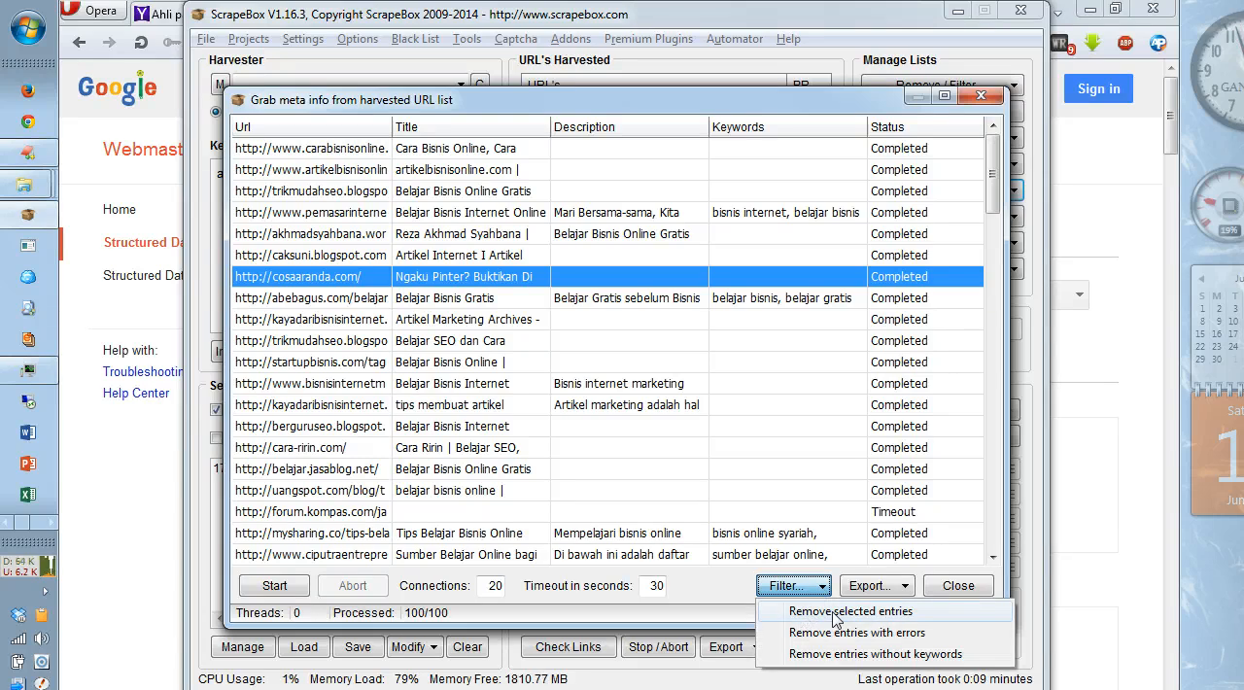
pyautogui.click(306, 370)
pyautogui.keyDown('ctrl'); pyautogui.click(306, 364); pyautogui.keyUp('ctrl')
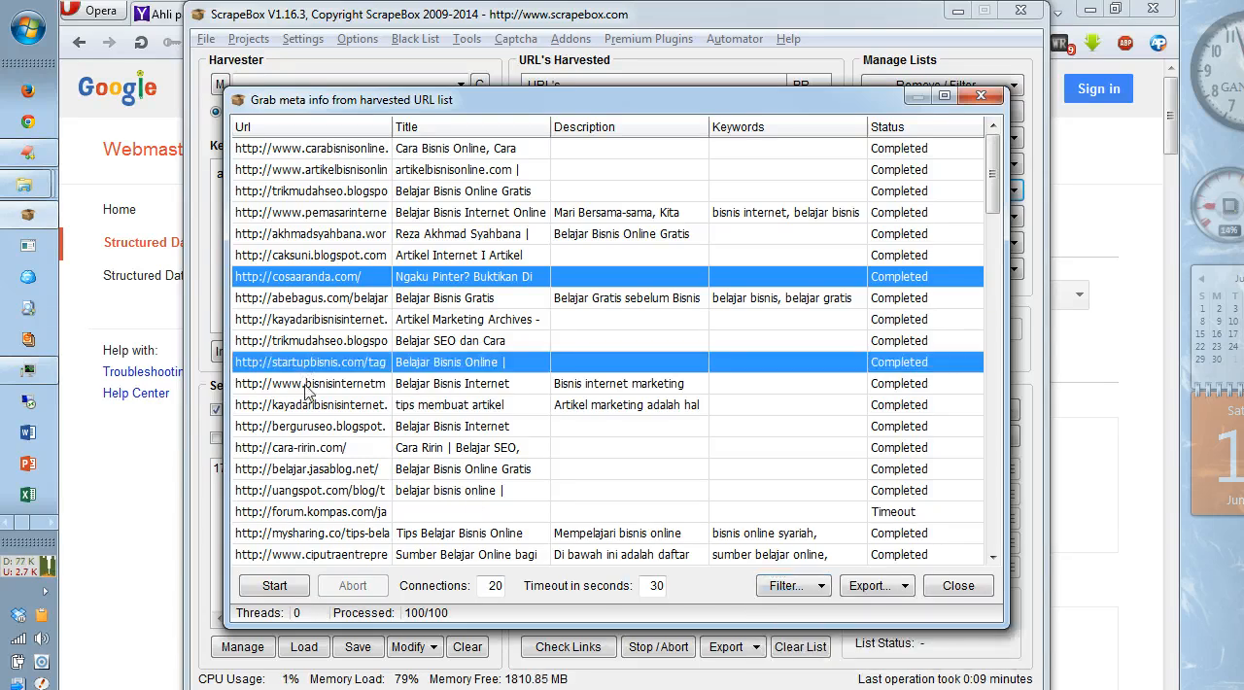
pyautogui.keyDown('ctrl'); pyautogui.click(312, 426); pyautogui.keyUp('ctrl')
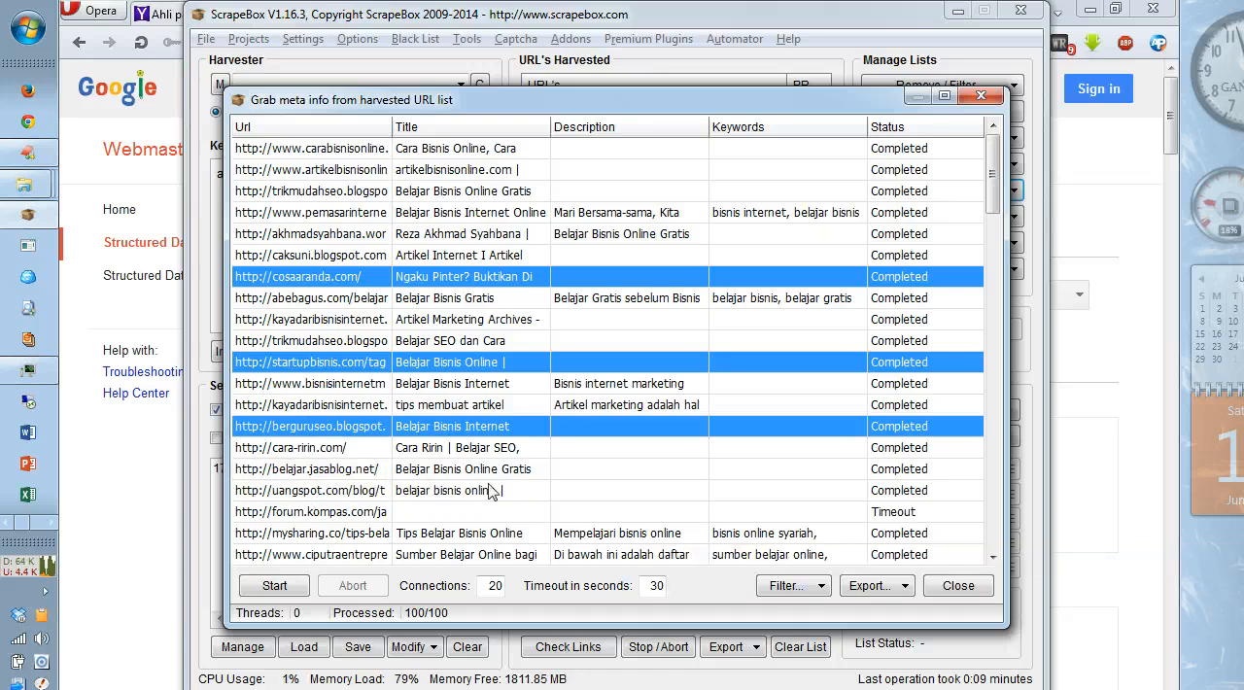
pyautogui.click(814, 589)
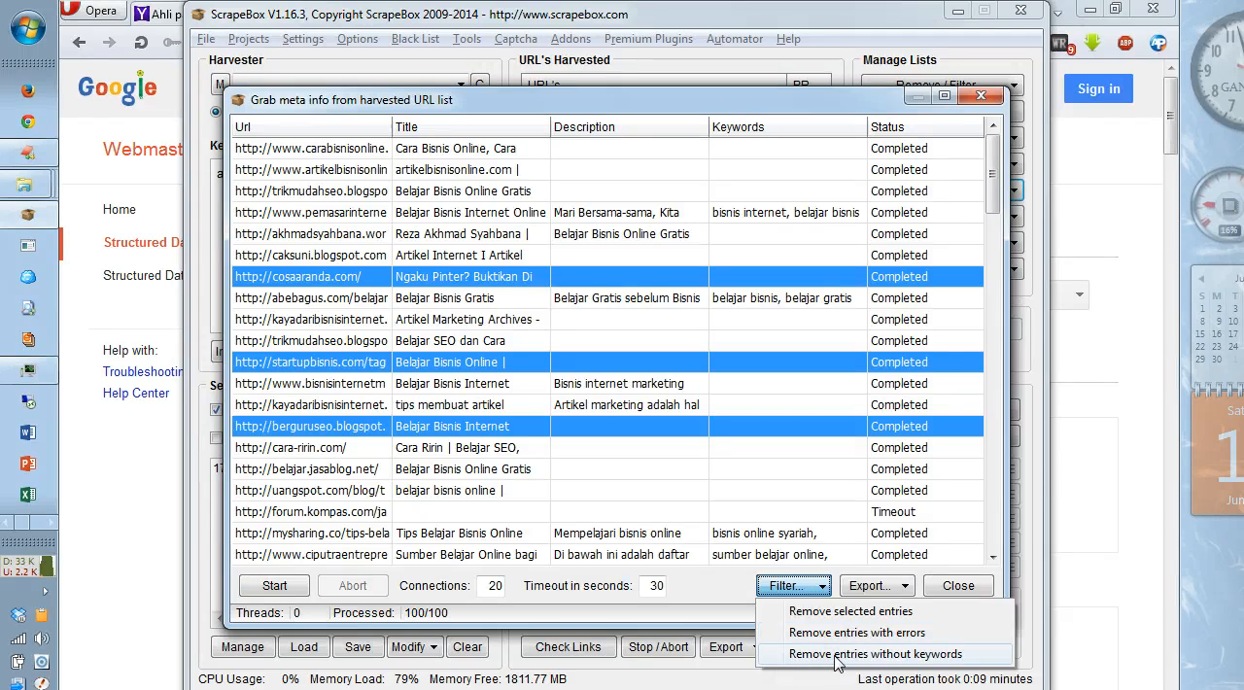
pyautogui.click(721, 179)
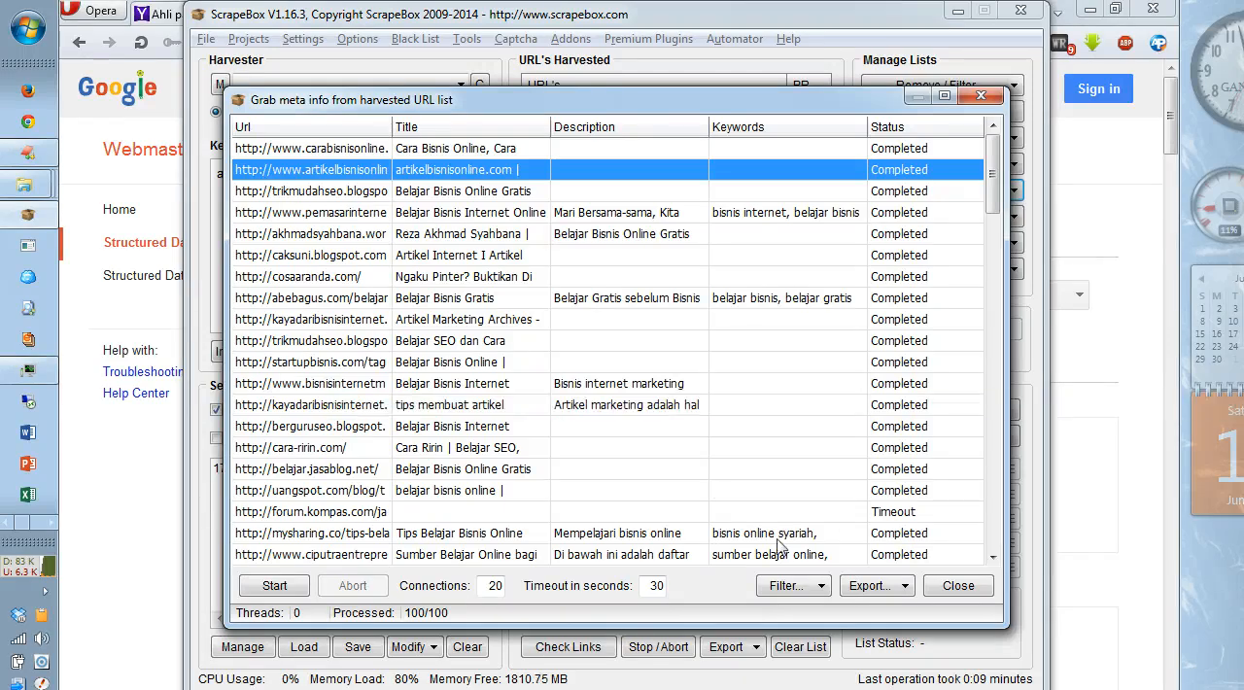
# Step: Review the export options for the grabbed meta info and close the meta info grabber without exporting
pyautogui.click(862, 588)
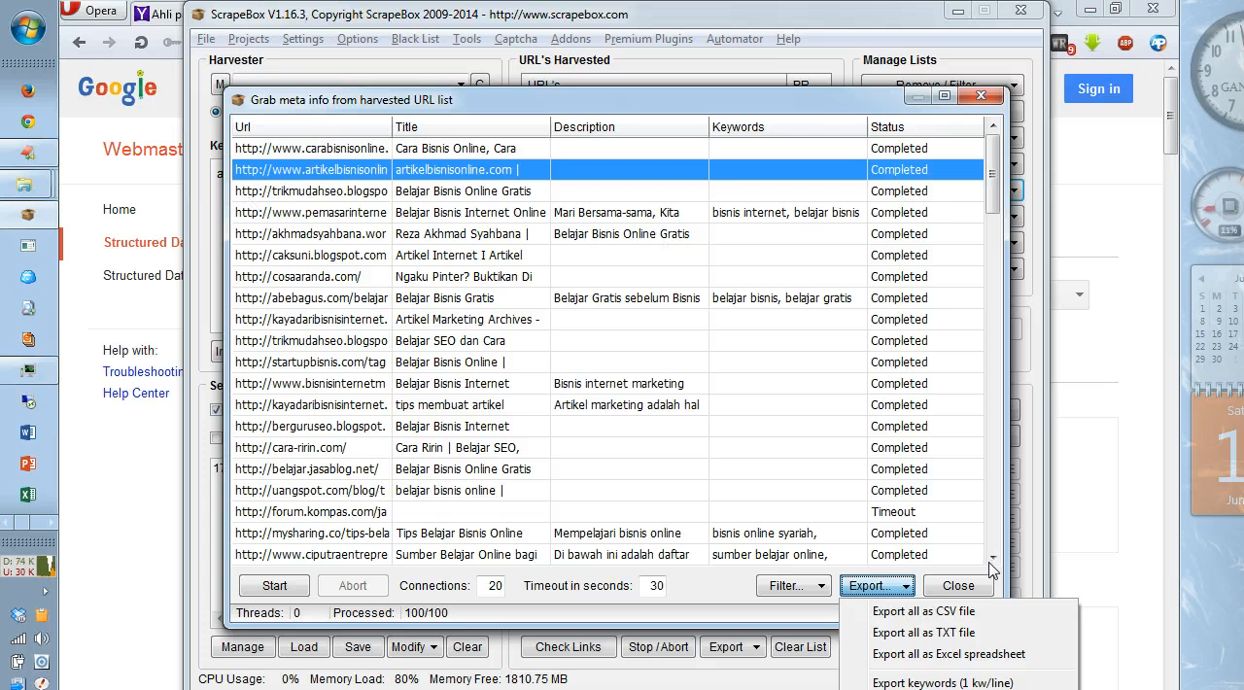
pyautogui.click(960, 586)
pyautogui.click(959, 586)
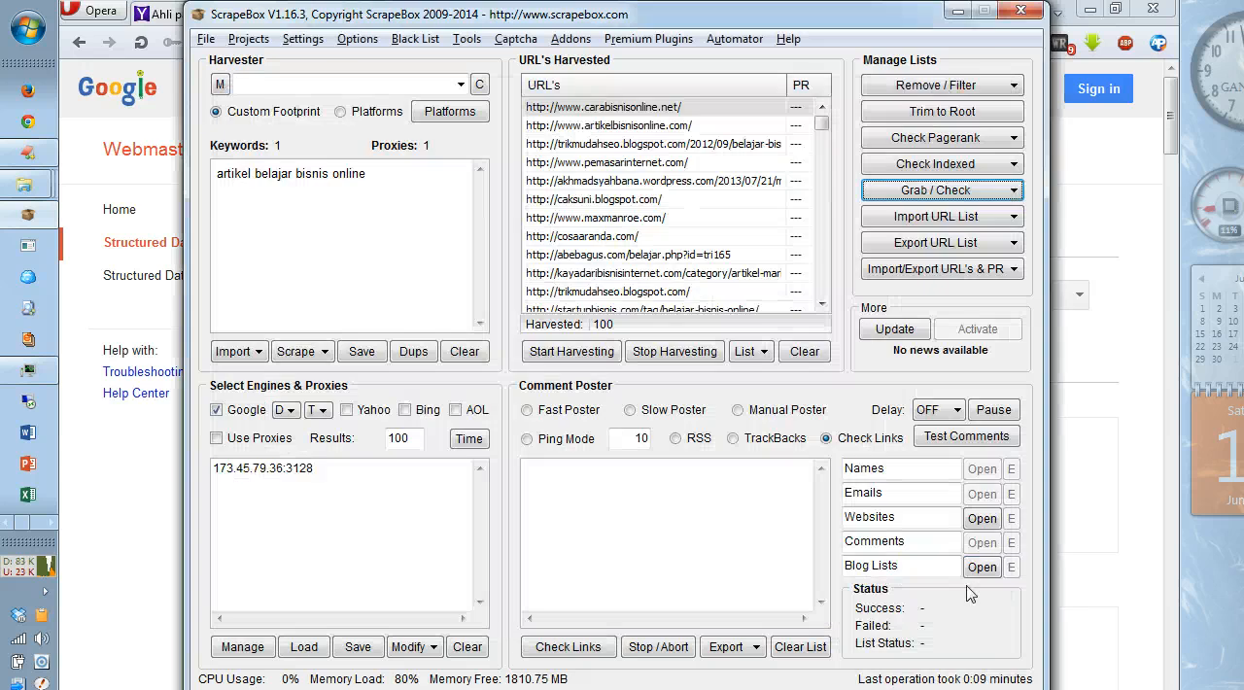
# Step: Check the harvested URL list for unregistered domains, review each domain's availability, and close the Domain Name Lookup
pyautogui.click(962, 194)
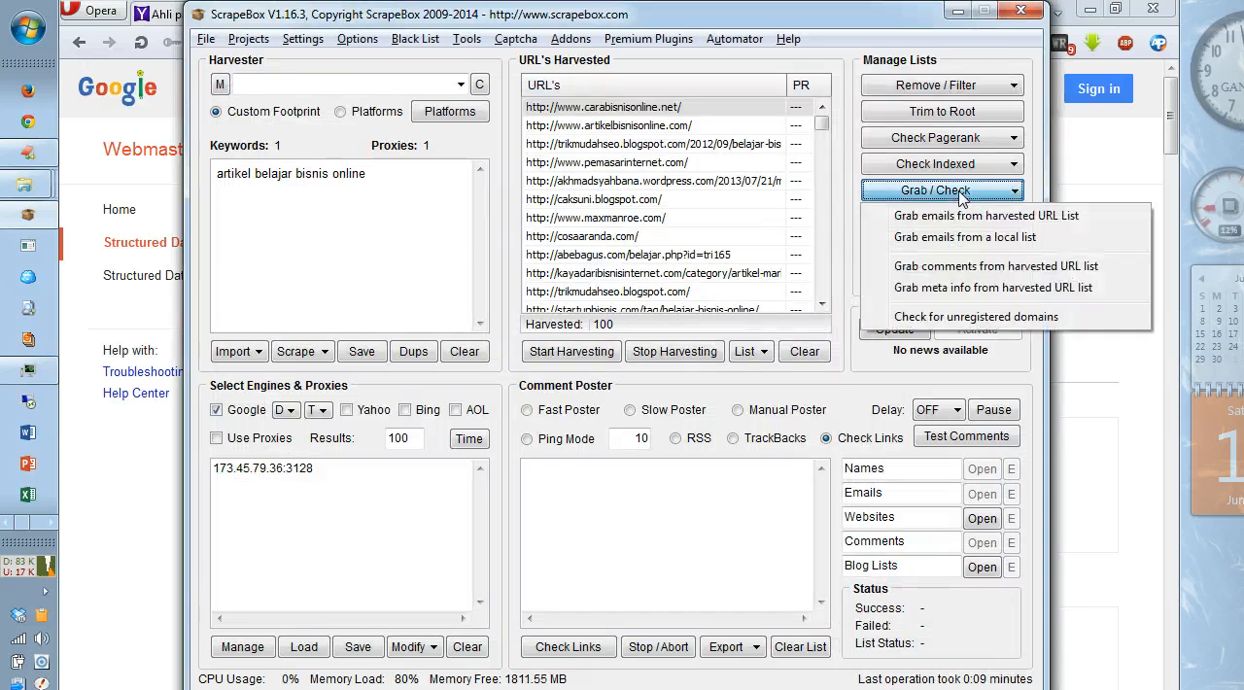
pyautogui.click(951, 320)
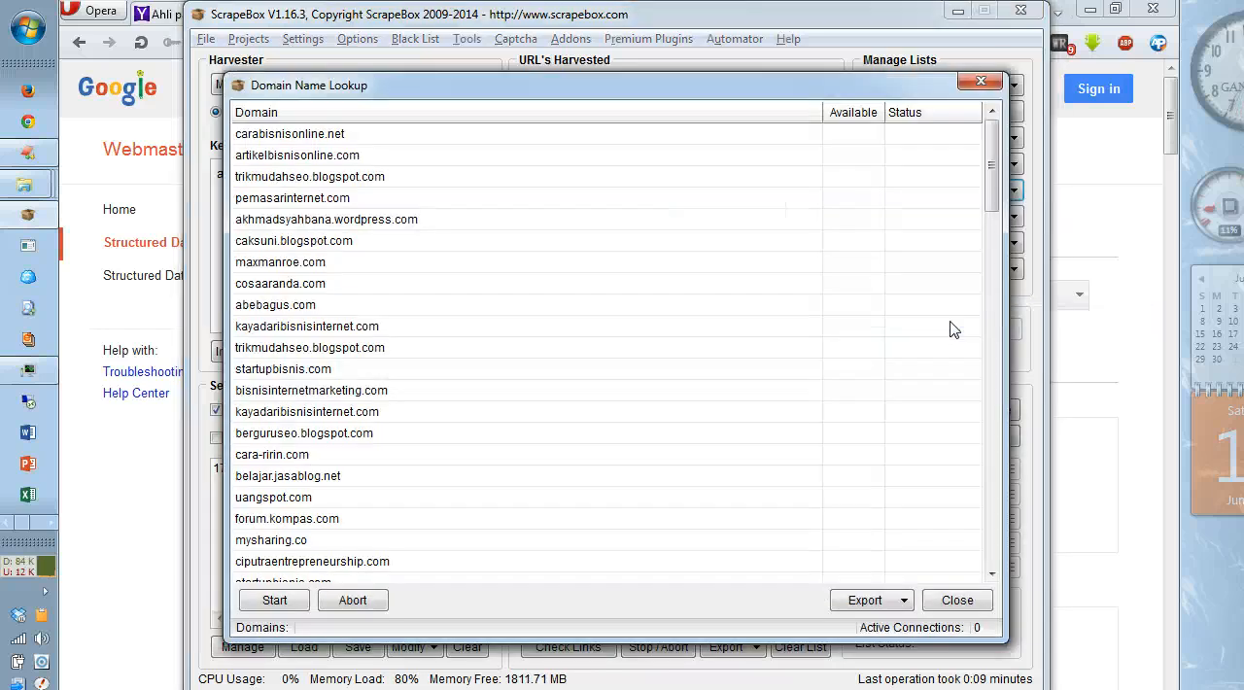
pyautogui.click(277, 600)
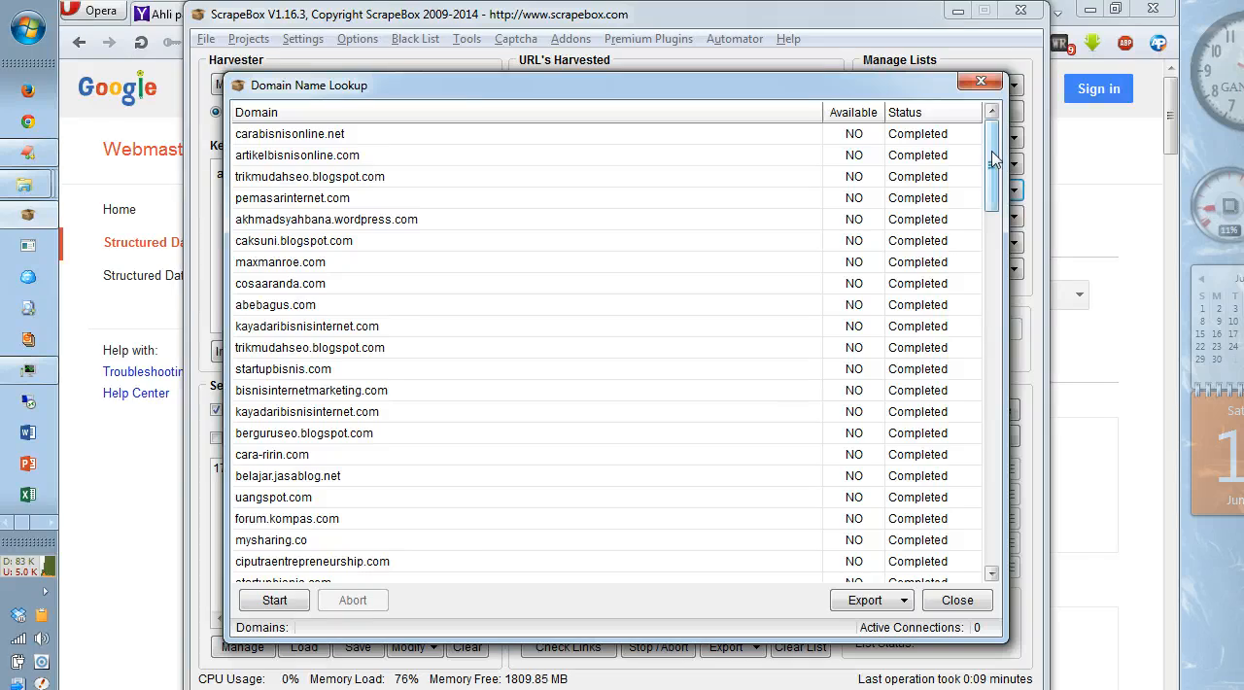
pyautogui.moveTo(991, 188); pyautogui.dragTo(976, 141)
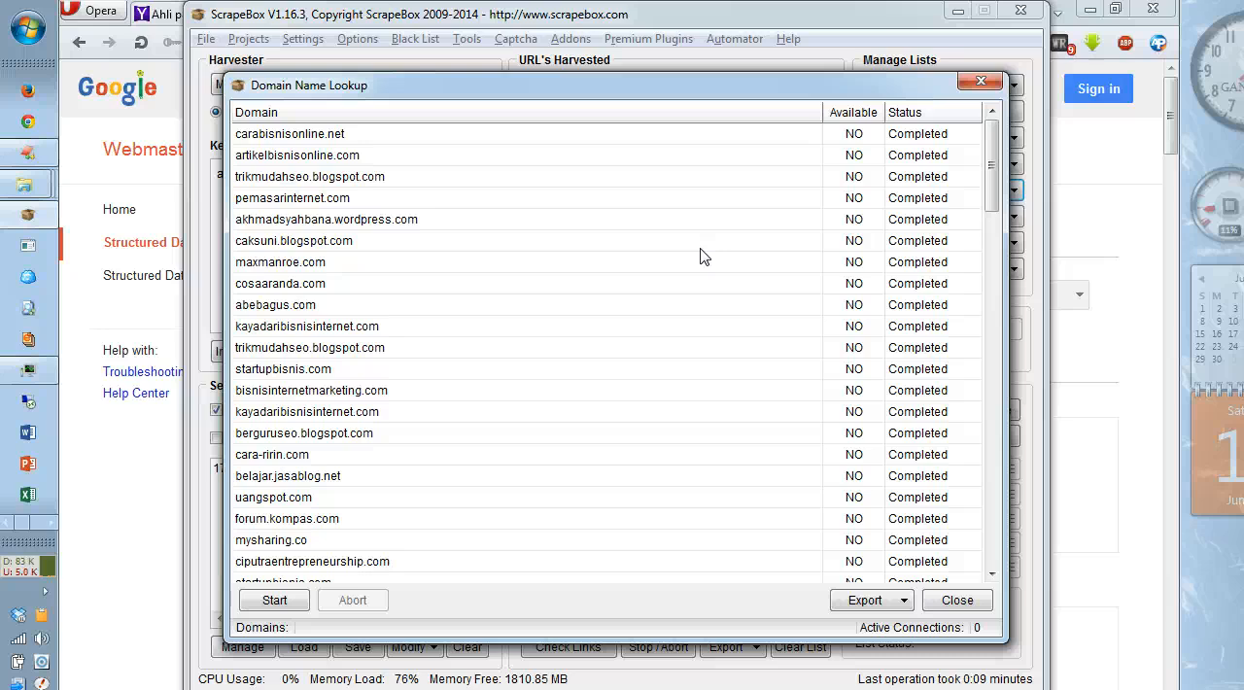
pyautogui.click(944, 601)
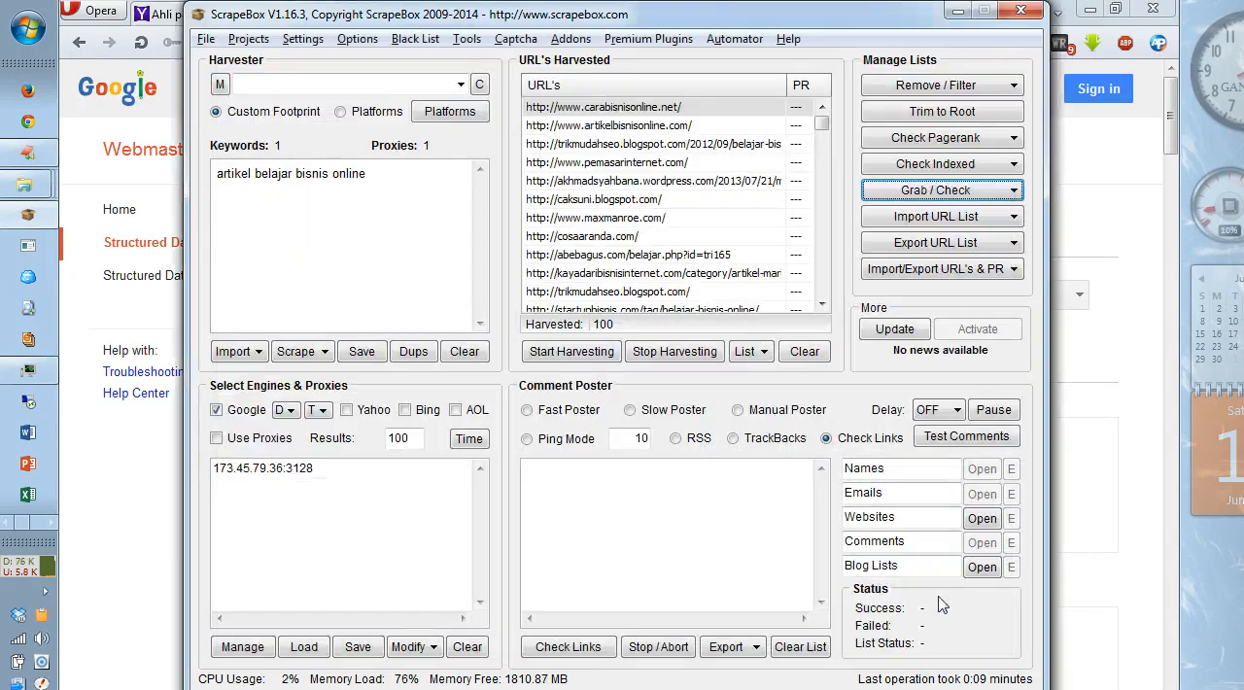
# Step: Review the options for importing, comparing and pasting URL lists without importing anything
pyautogui.click(930, 216)
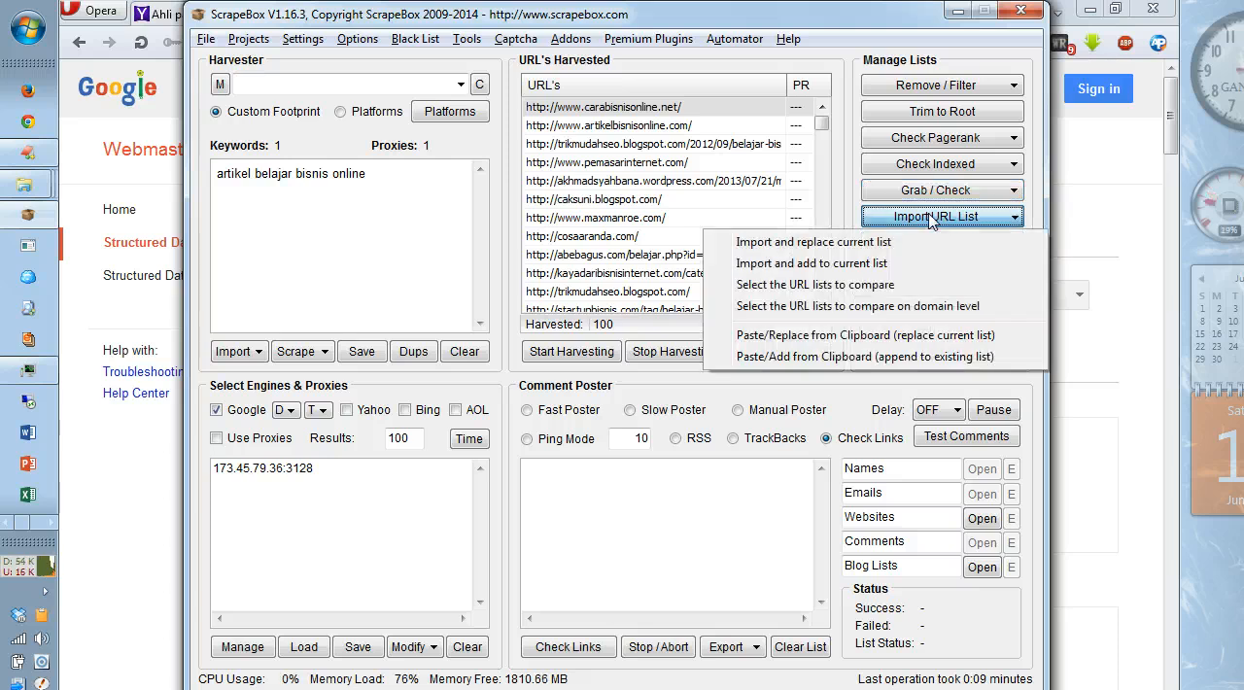
pyautogui.click(859, 188)
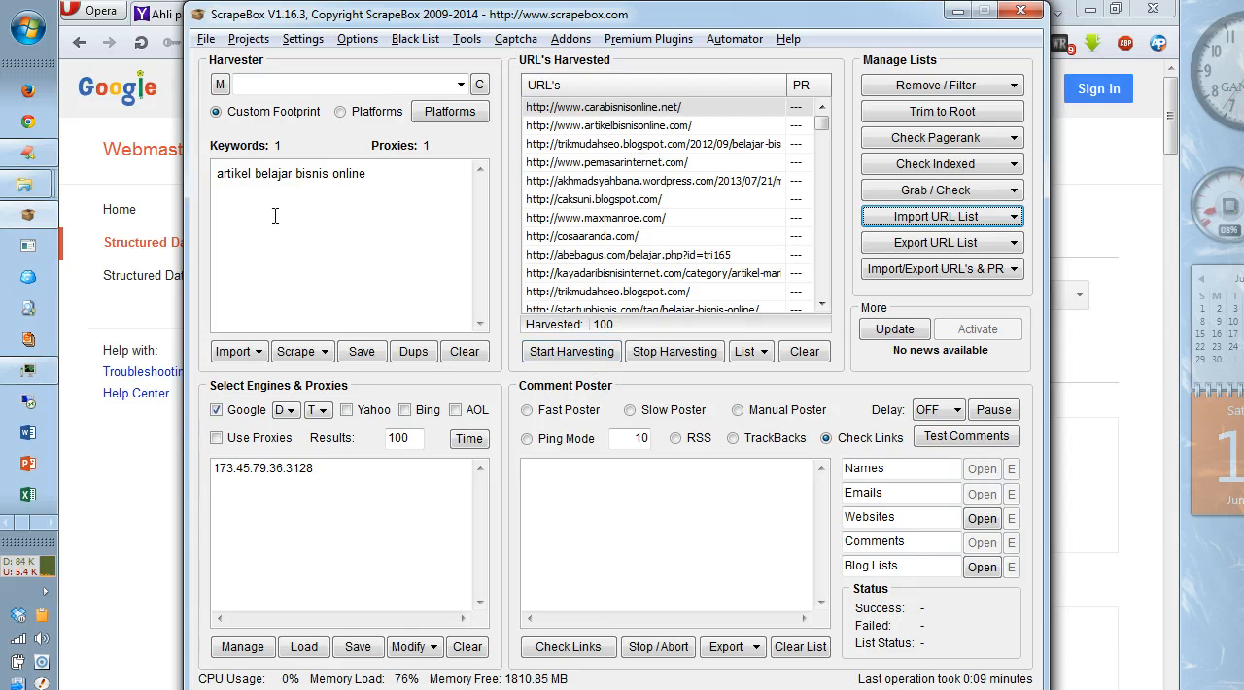
pyautogui.click(910, 222)
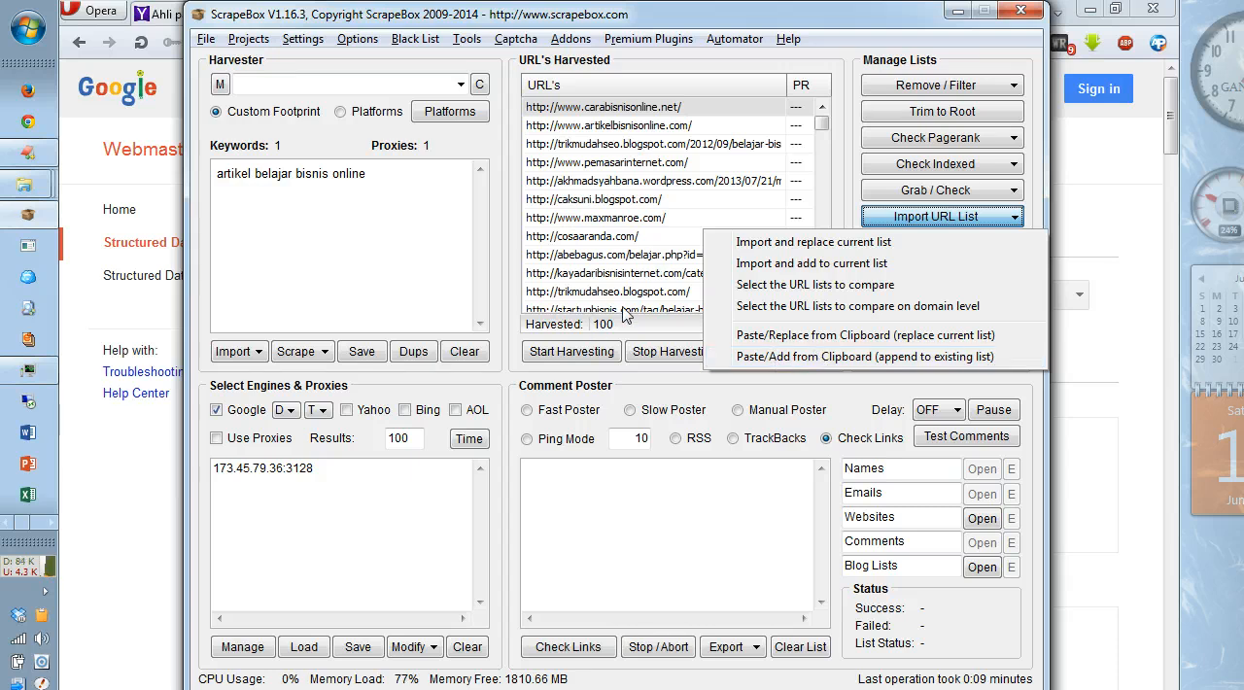
pyautogui.click(1037, 220)
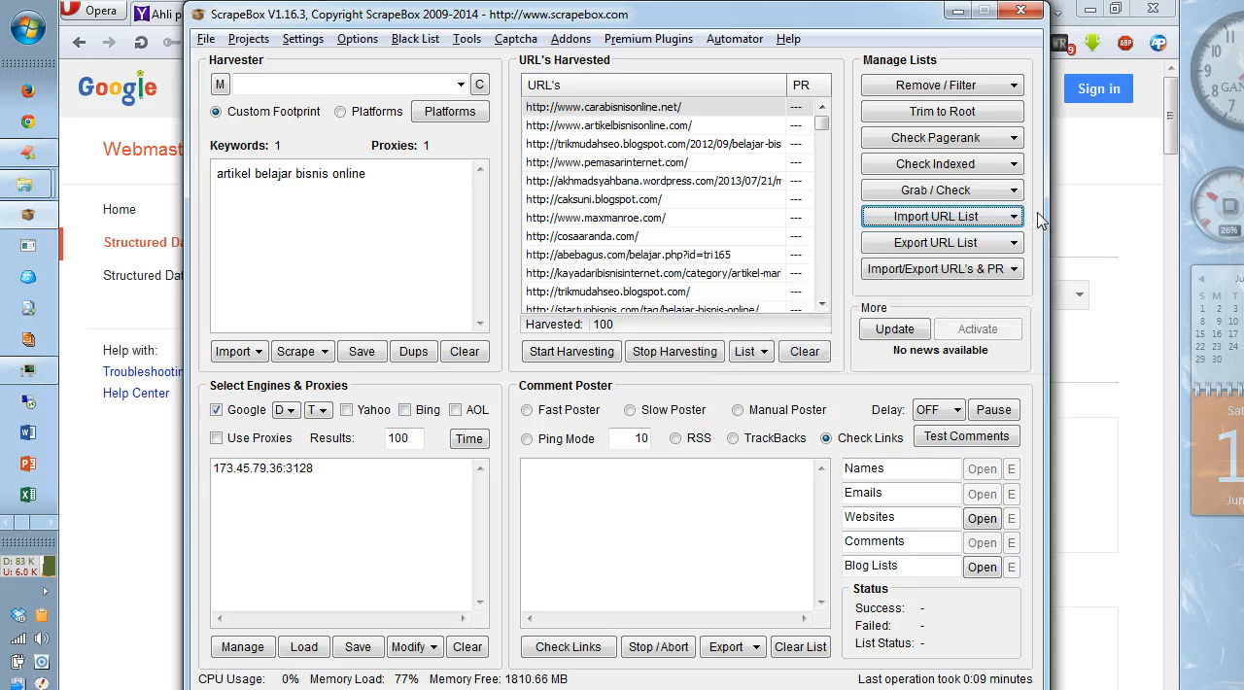
# Step: Review the export options for the URL list and the import/export options for URLs with PR, without running any
pyautogui.click(986, 247)
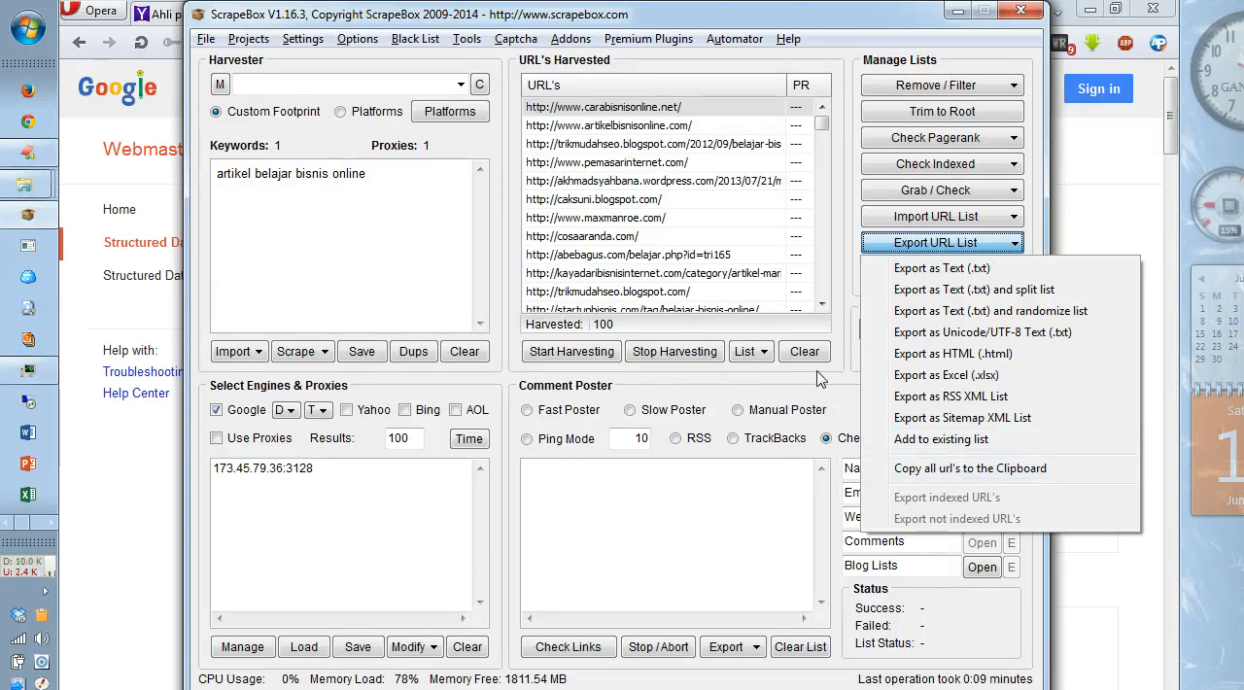
pyautogui.click(848, 307)
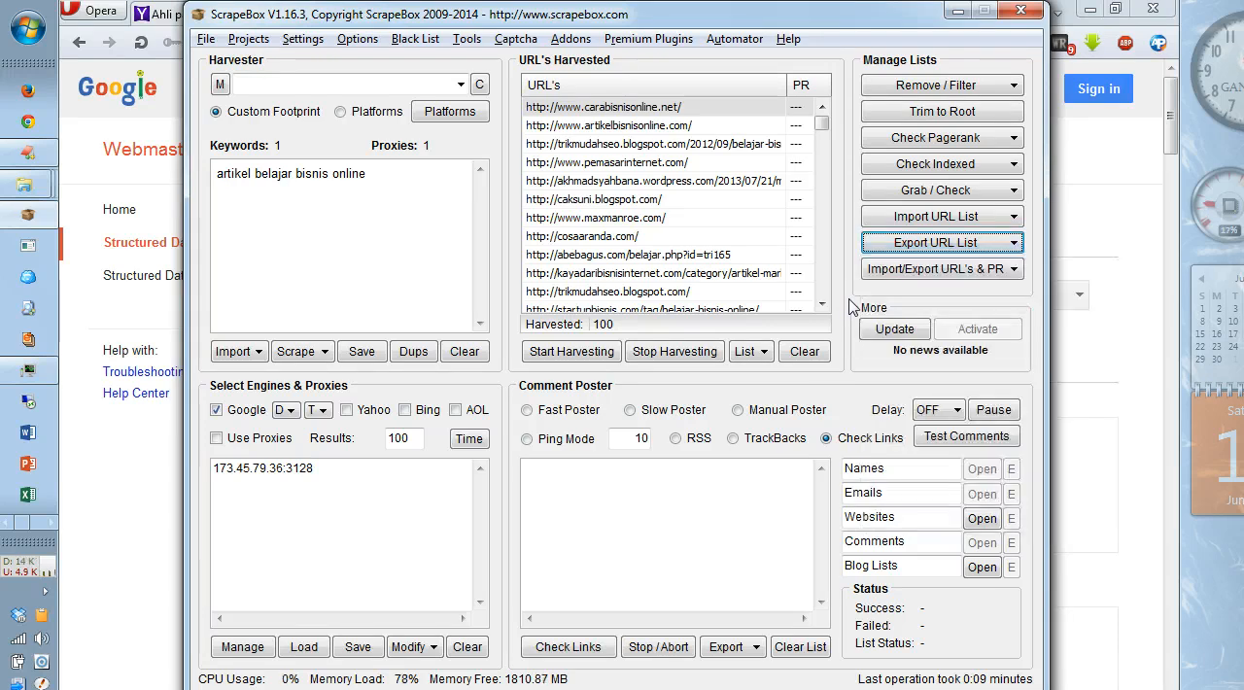
pyautogui.click(902, 278)
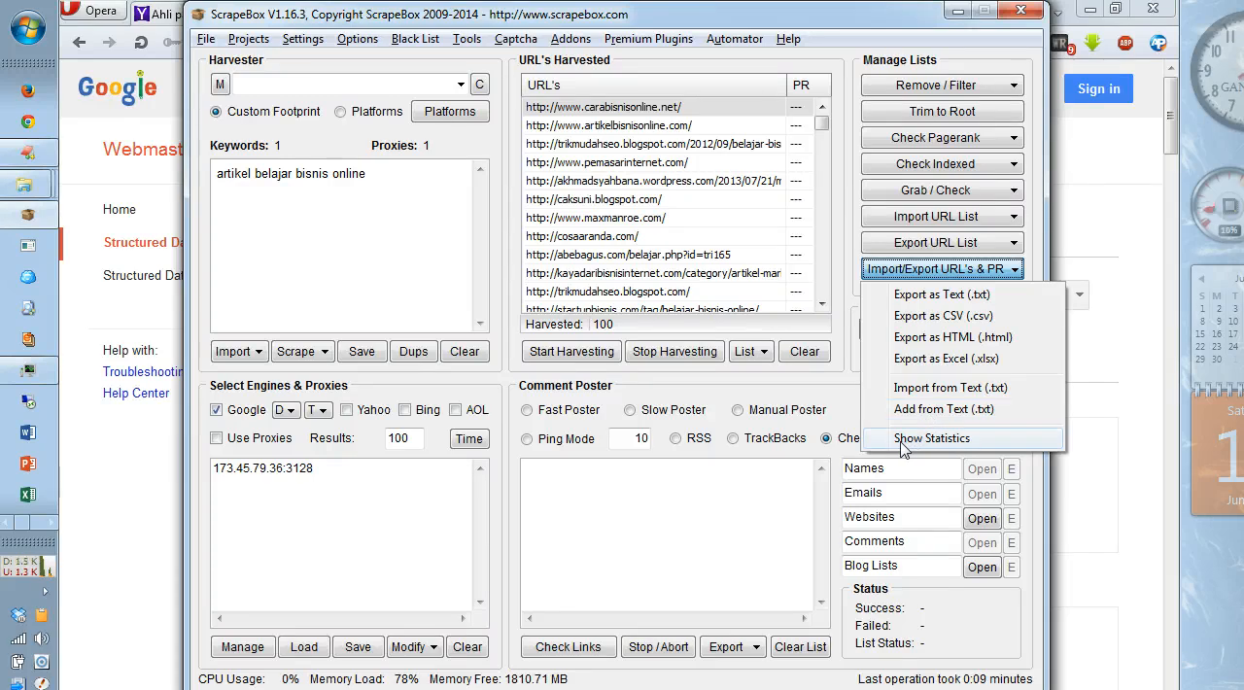
pyautogui.click(839, 294)
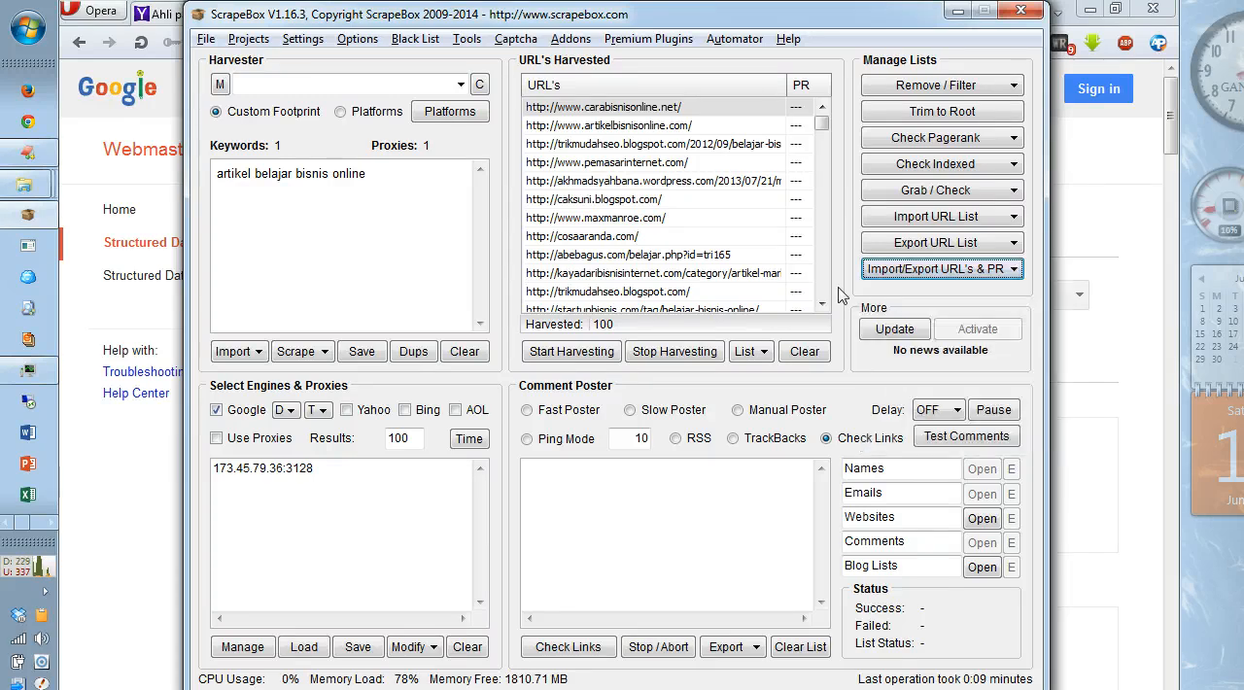